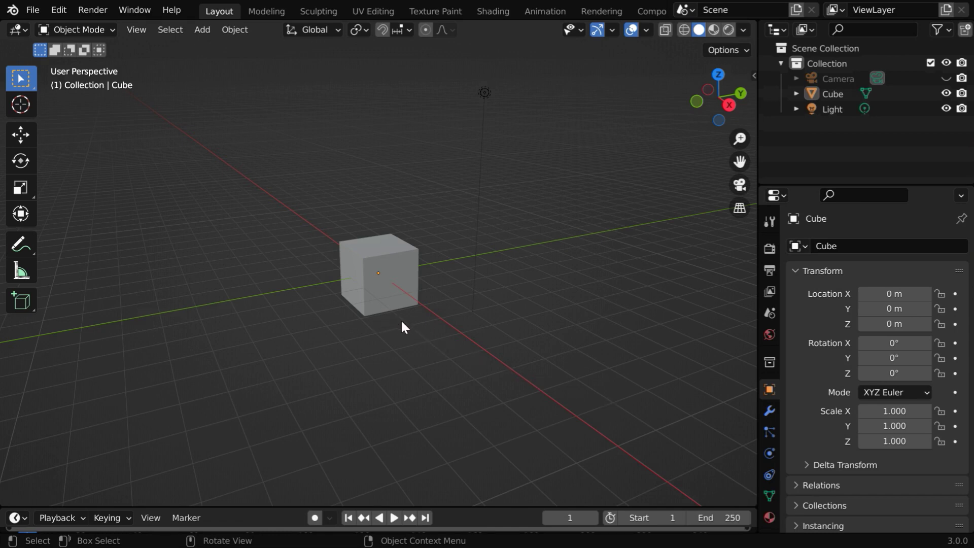
Select the default cube and add an Ocean modifier to it
click(394, 296)
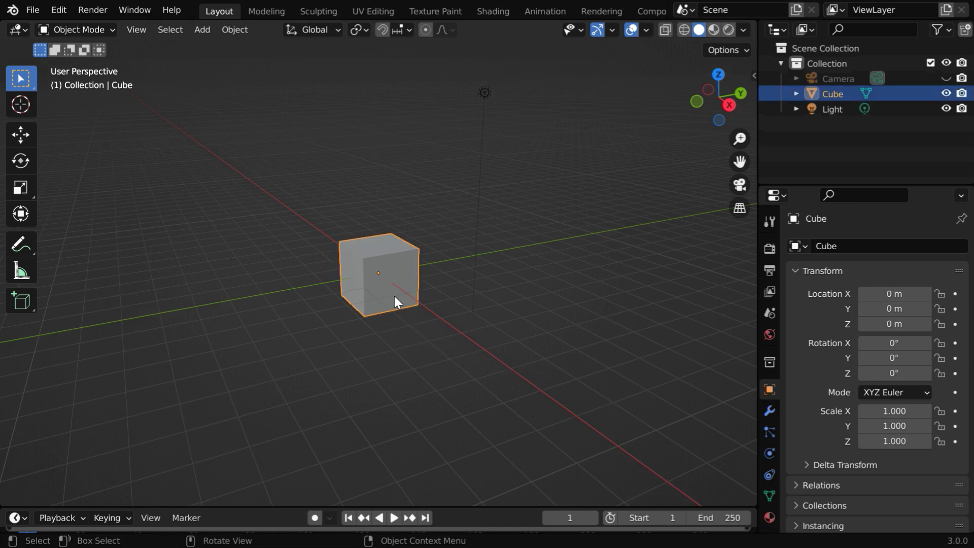
click(768, 412)
click(874, 247)
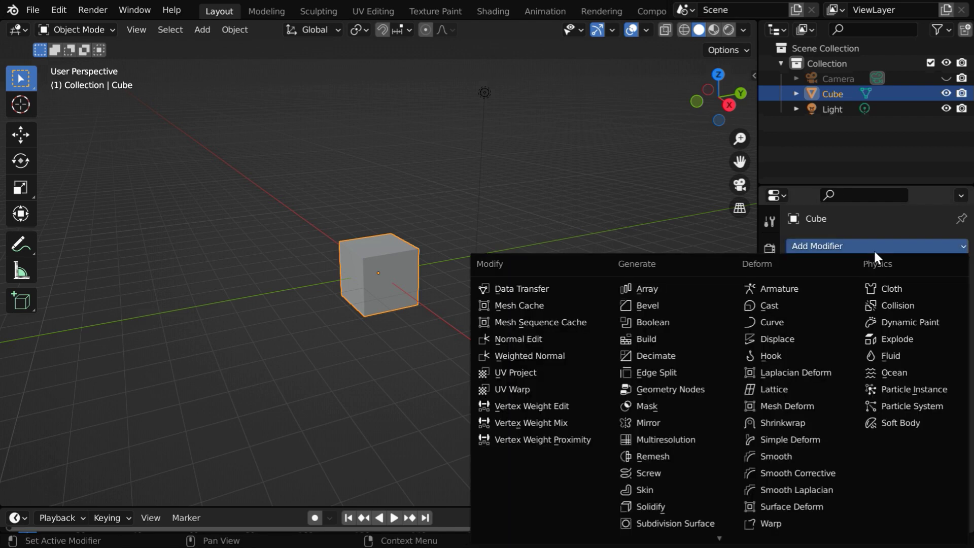
click(906, 373)
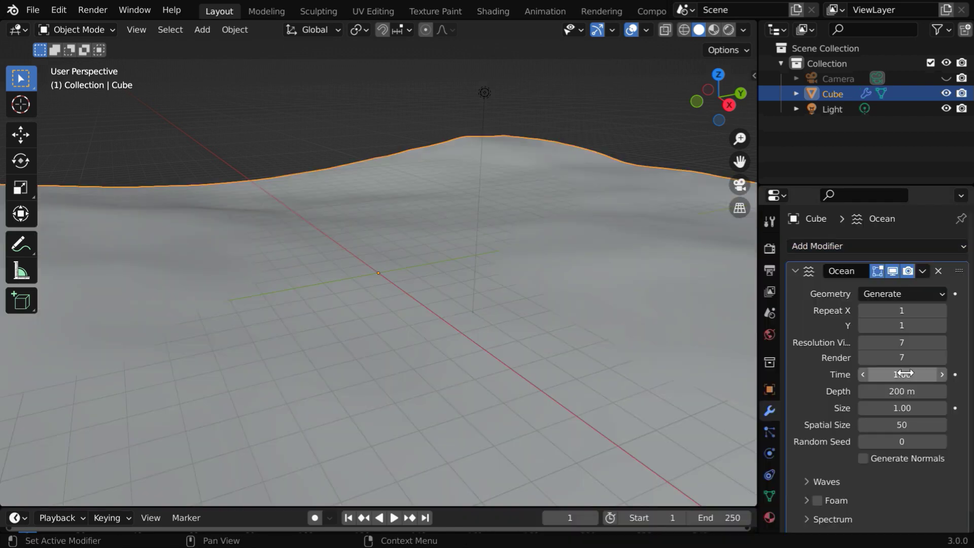
scroll(303, 364, down, 6)
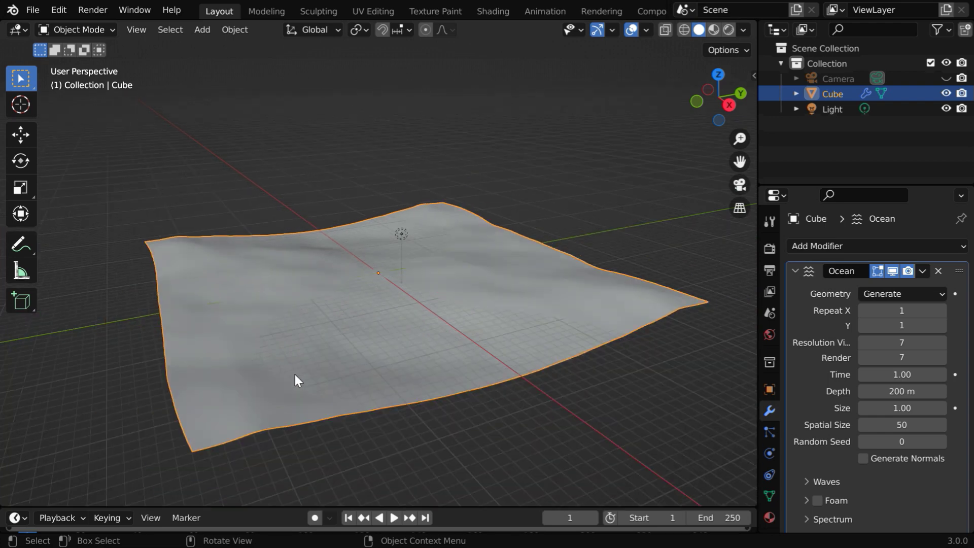
middle_drag(291, 376, 404, 398)
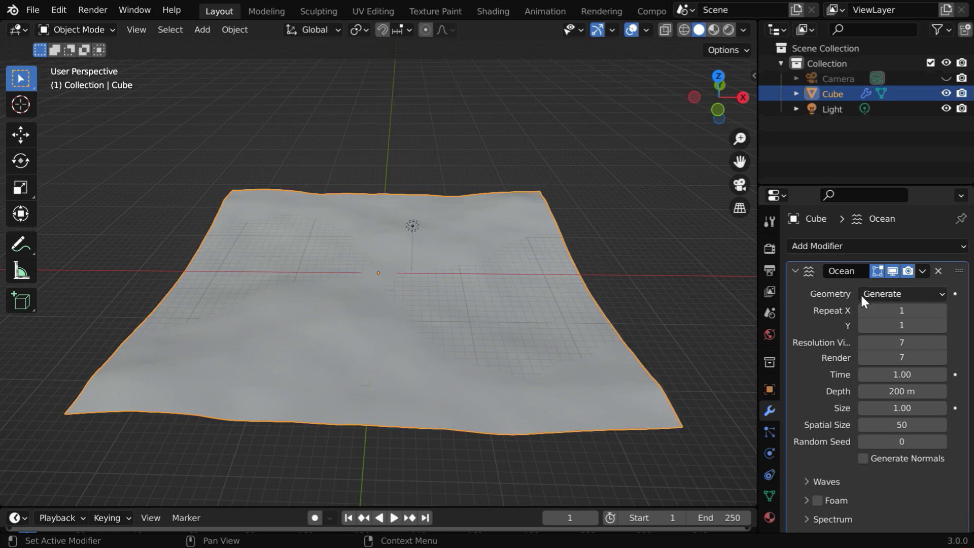
Try the Ocean modifier's Displace geometry mode, then switch it back to Generate
click(883, 299)
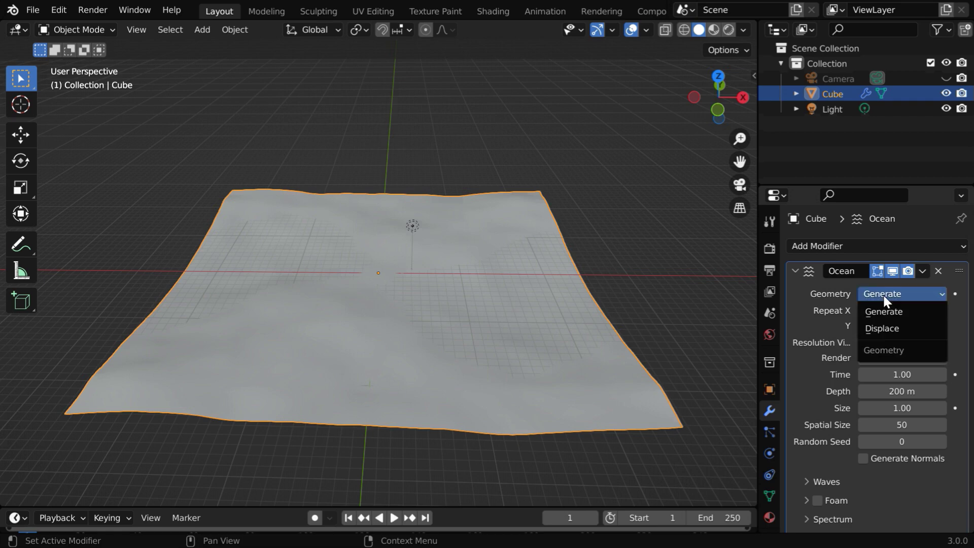
click(881, 328)
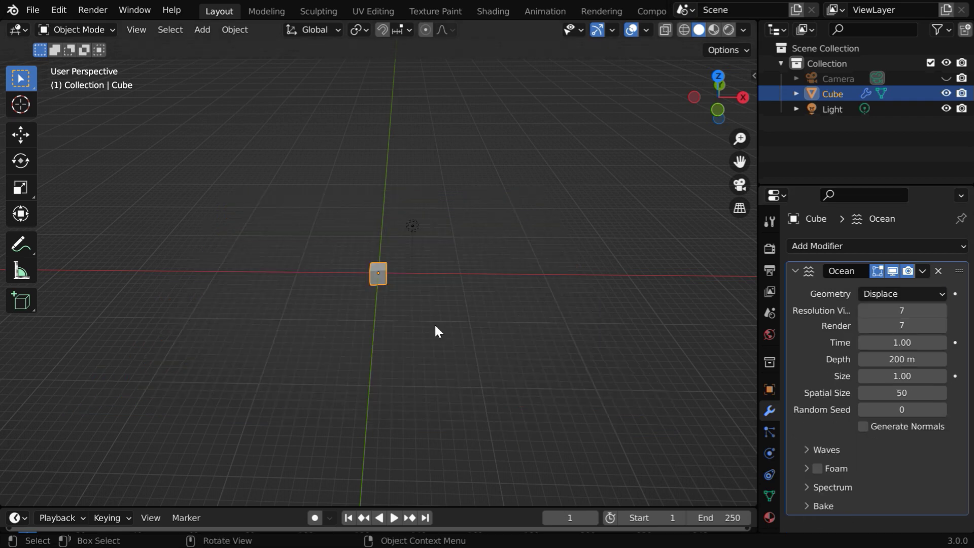
scroll(368, 323, up, 5)
mouse_move(405, 314)
middle_down()
mouse_move(413, 322)
mouse_move(345, 311)
mouse_move(401, 302)
middle_up()
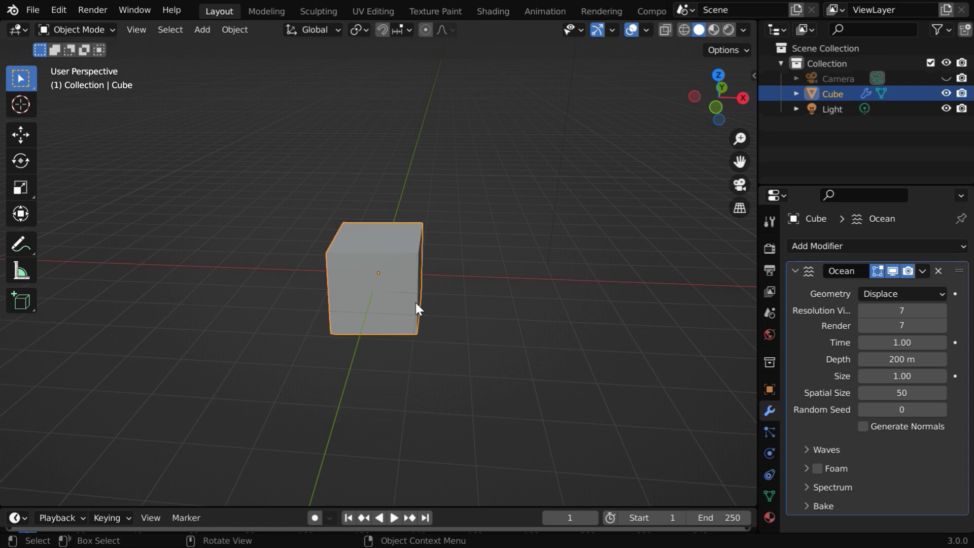
scroll(415, 302, down, 5)
click(887, 295)
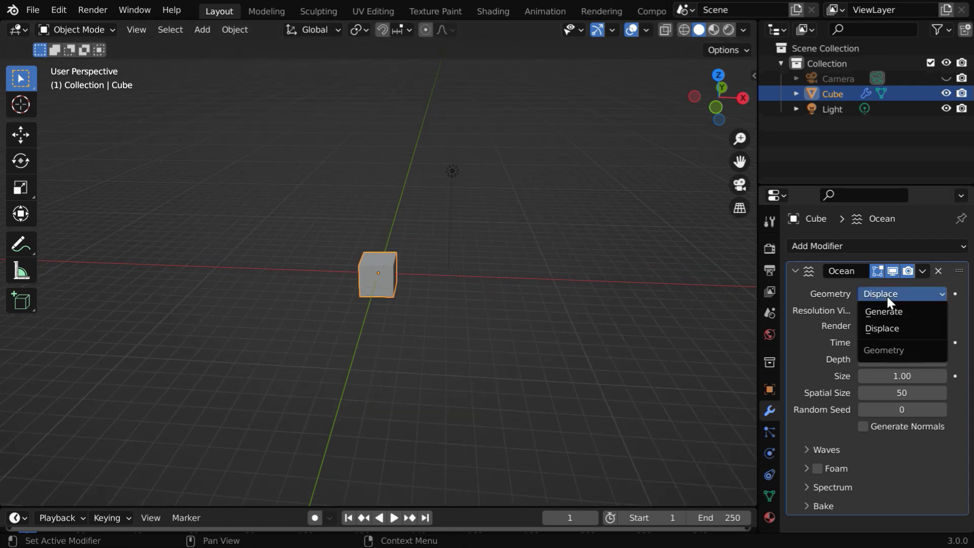
click(887, 311)
scroll(415, 346, down, 1)
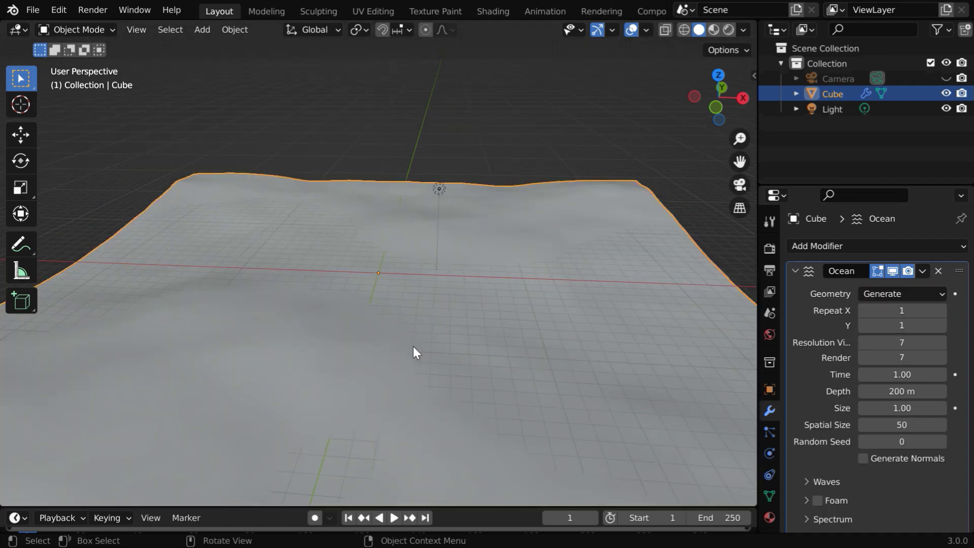
middle_drag(413, 346, 417, 353)
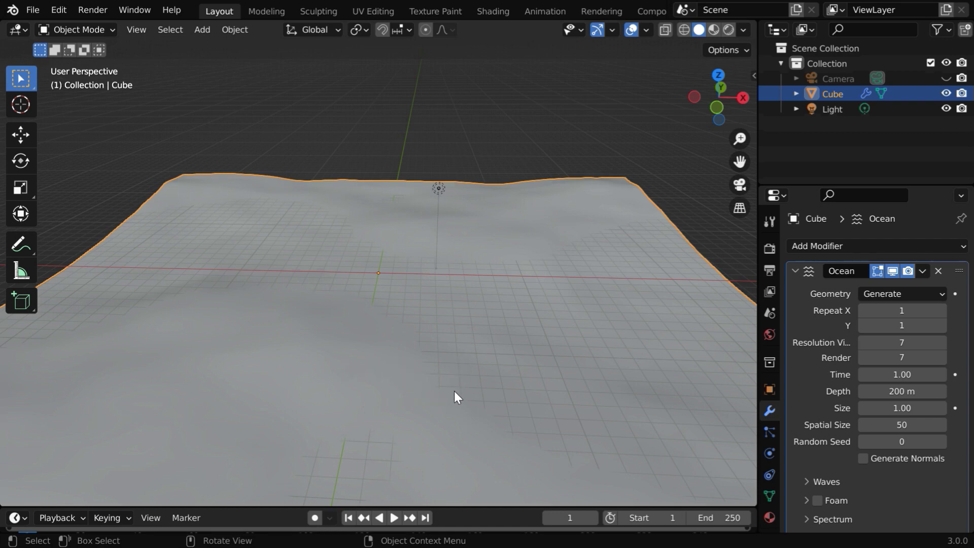
Expand the Waves settings and set the wave Scale to 5
click(807, 480)
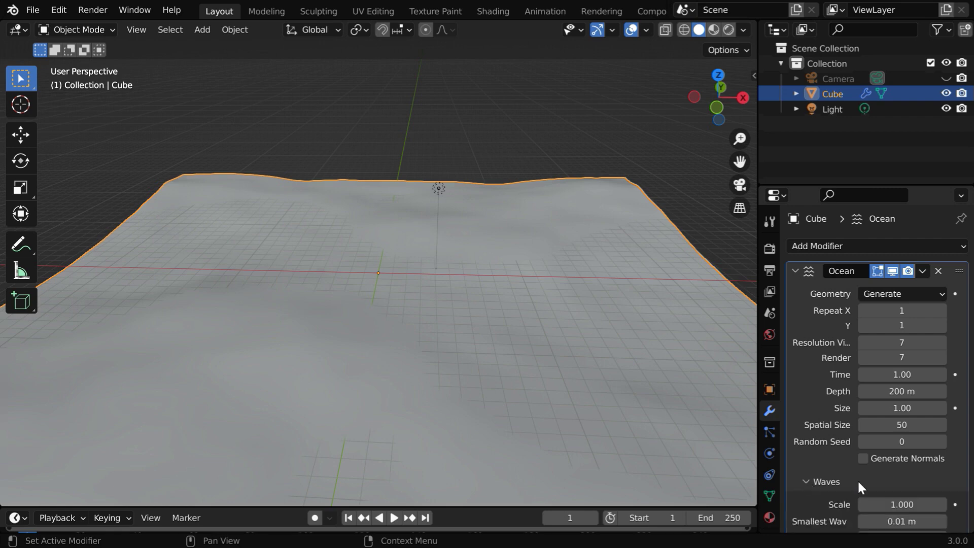
scroll(857, 479, down, 3)
scroll(858, 482, down, 4)
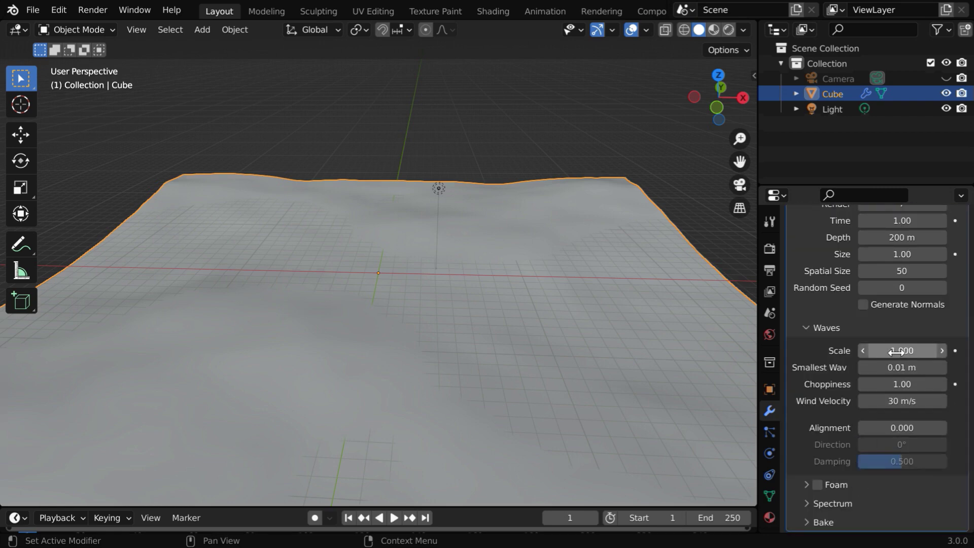
drag(902, 350, 949, 351)
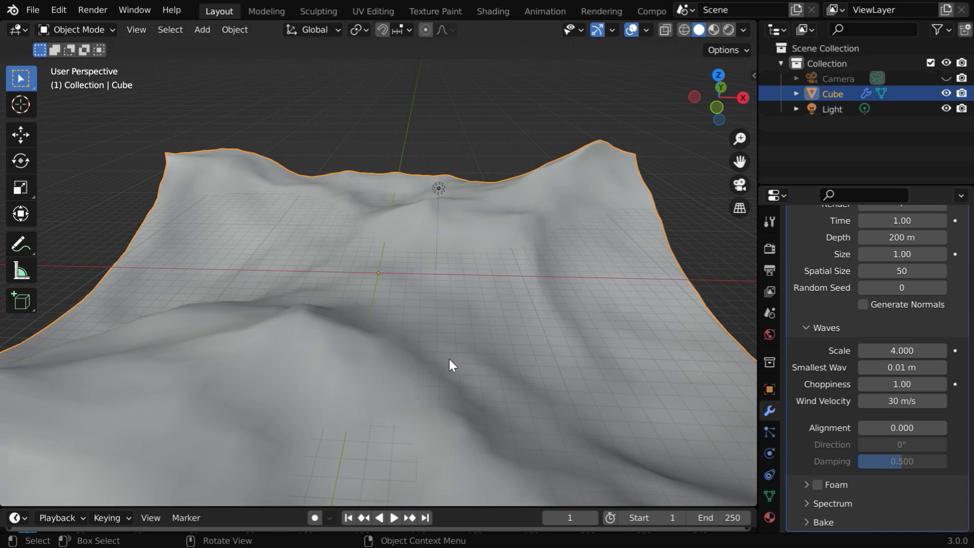
click(898, 353)
text(5)
key(Return)
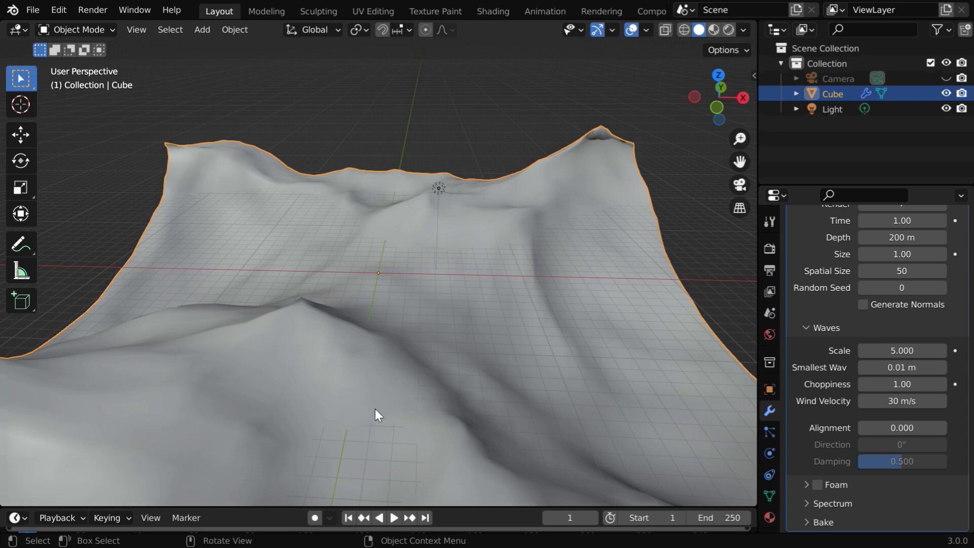
Play and stop the animation, return to frame 1, then drag Time to 5.65
click(393, 518)
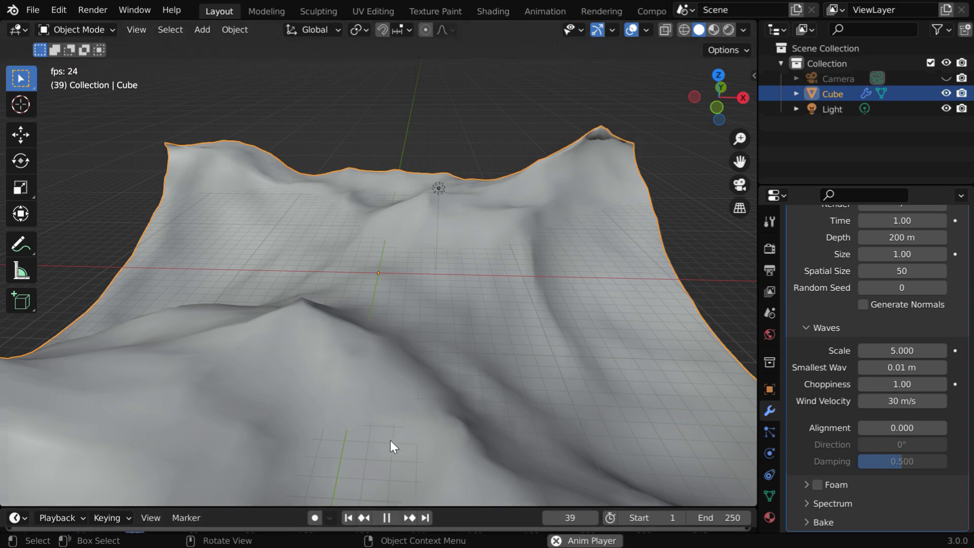
click(389, 519)
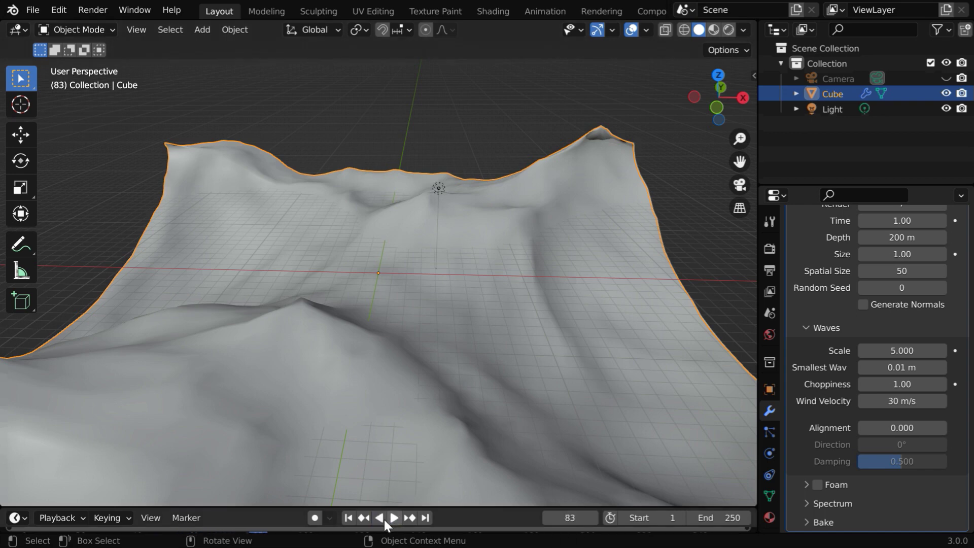
click(348, 517)
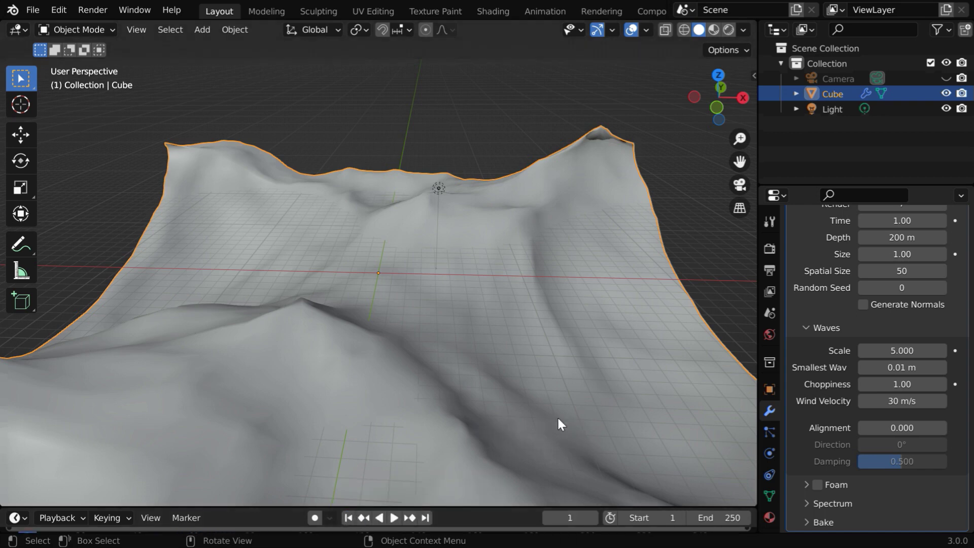
scroll(862, 393, up, 6)
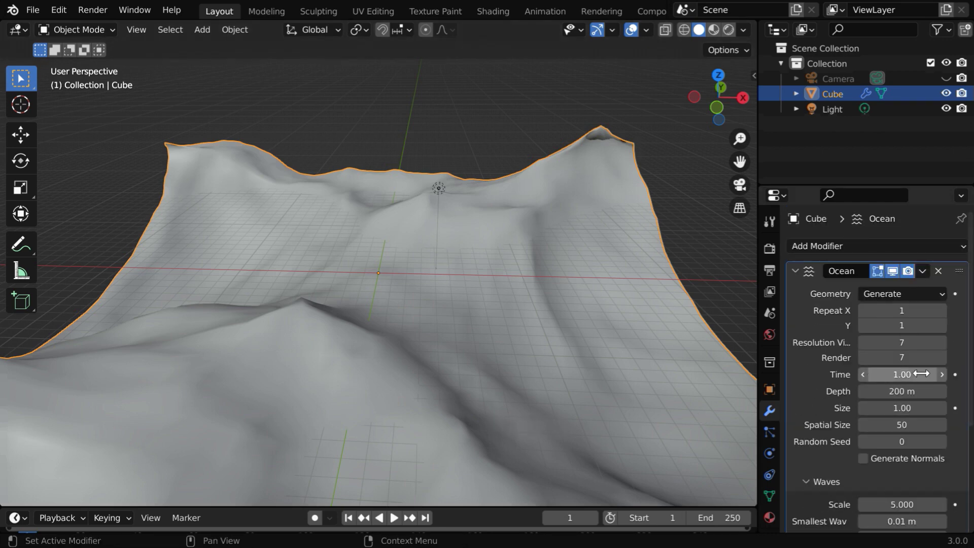
drag(899, 375, 973, 375)
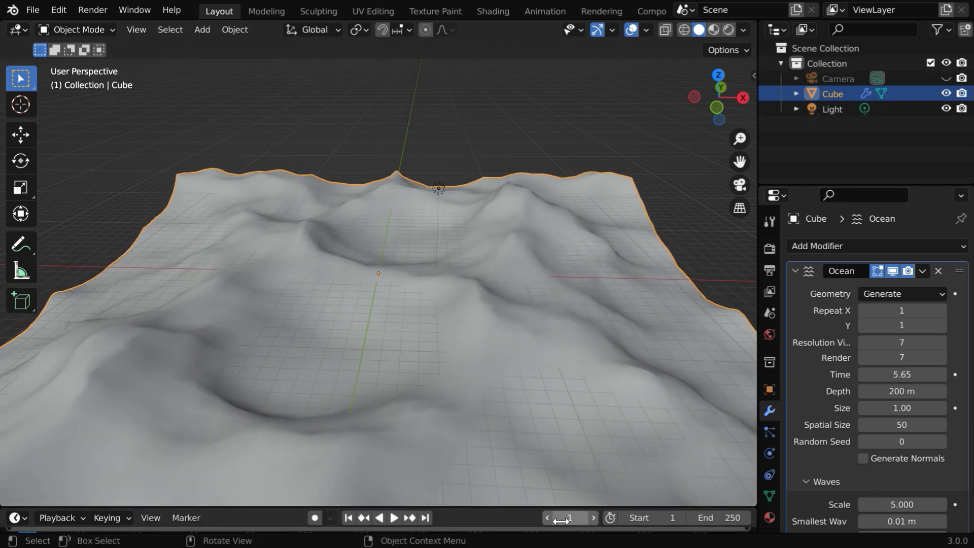
Keyframe ocean Time 1 at frame 1 and set the timeline end frame to 500
click(916, 378)
text(1)
key(Return)
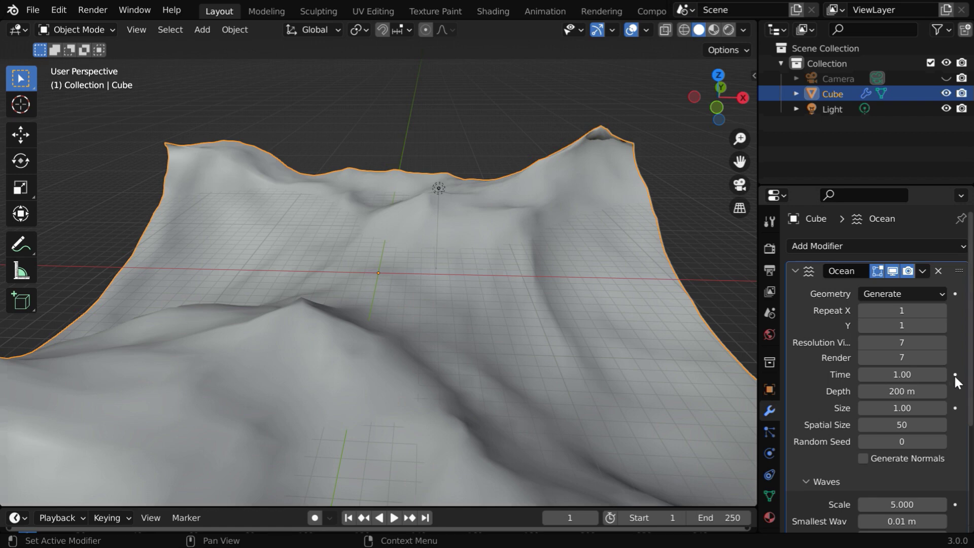
click(955, 375)
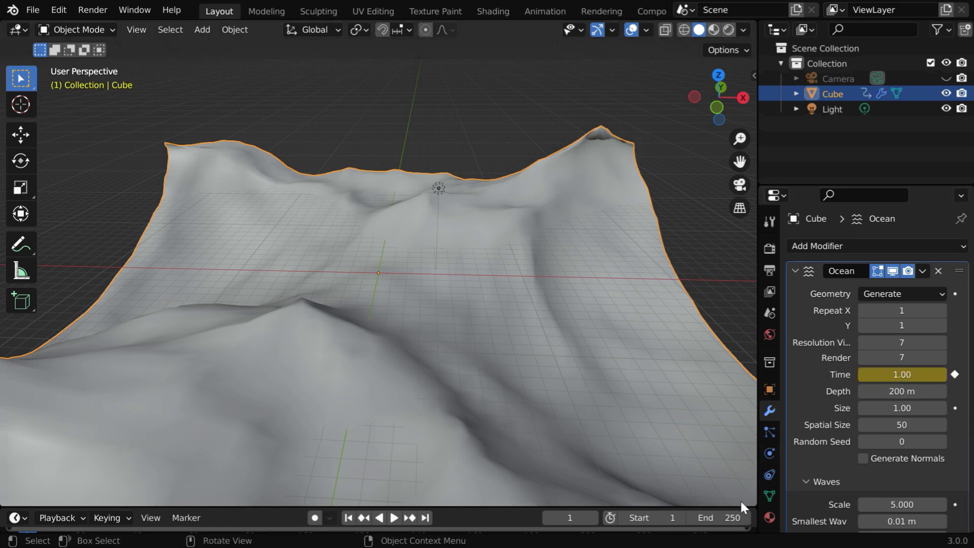
click(720, 518)
text(500)
key(Return)
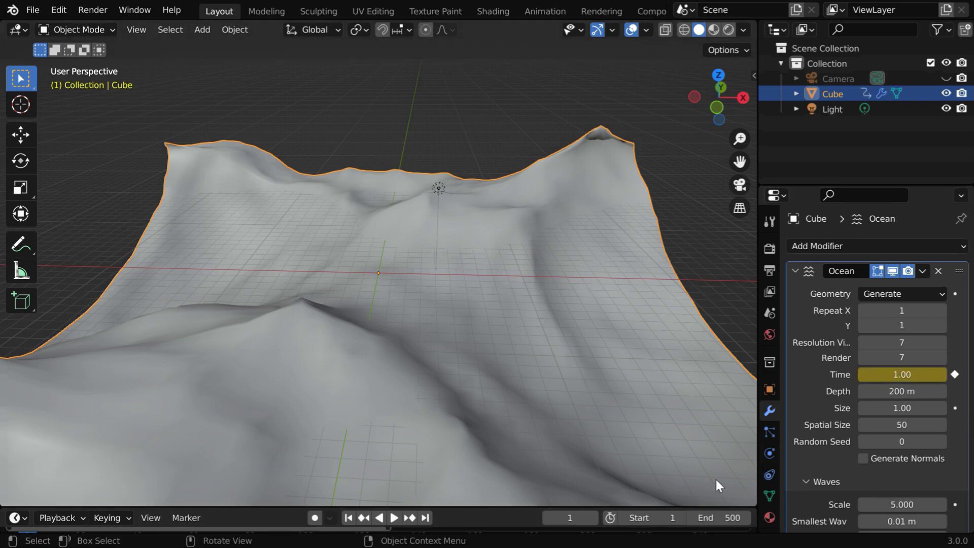
At frame 500 keyframe ocean Time 25, then play from frame 1
click(426, 518)
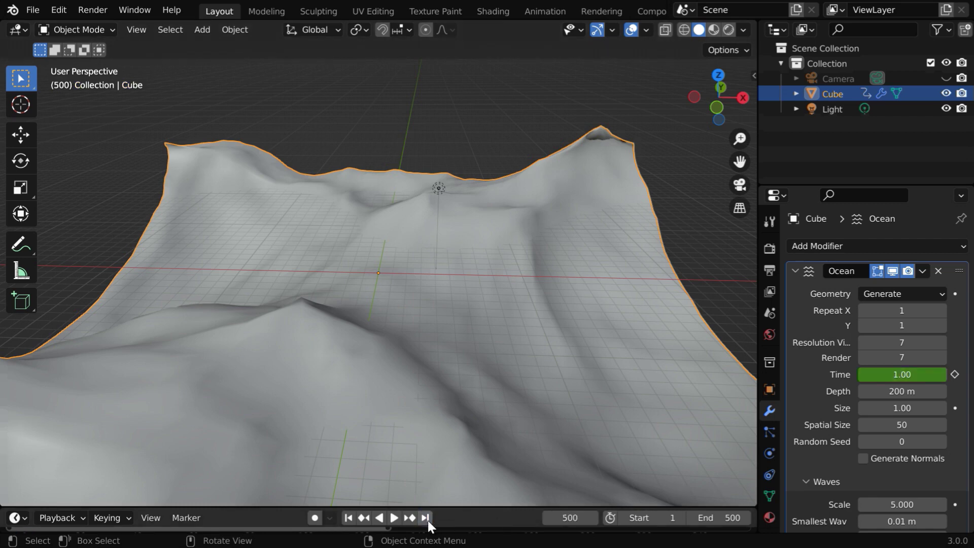
click(908, 379)
text(25)
key(Return)
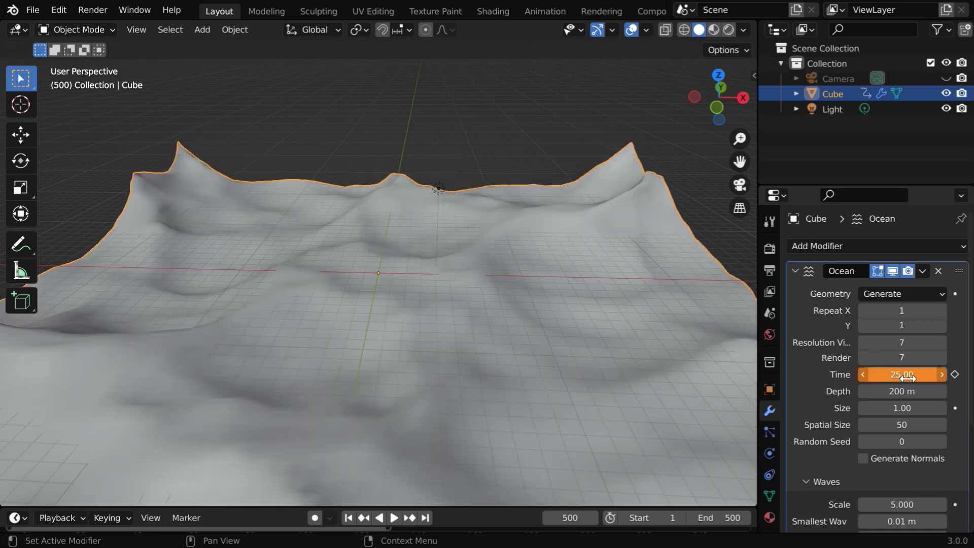
click(955, 374)
click(349, 518)
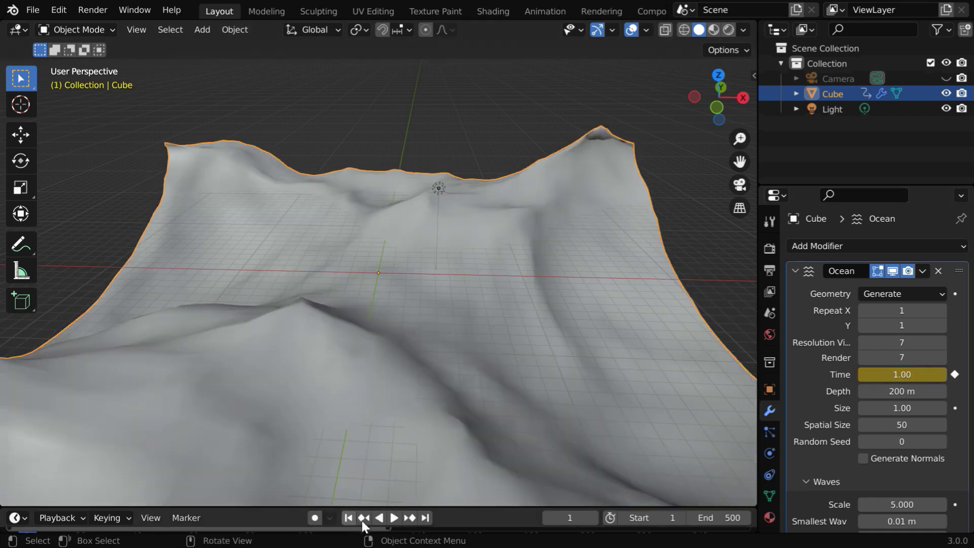
click(394, 517)
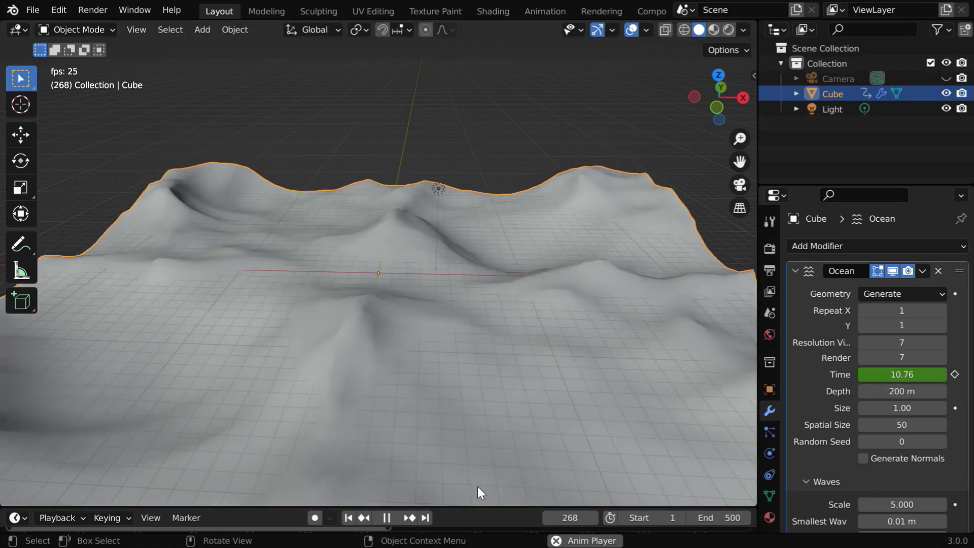
Stop playback, switch the viewport to rendered shading, and select the light
click(386, 517)
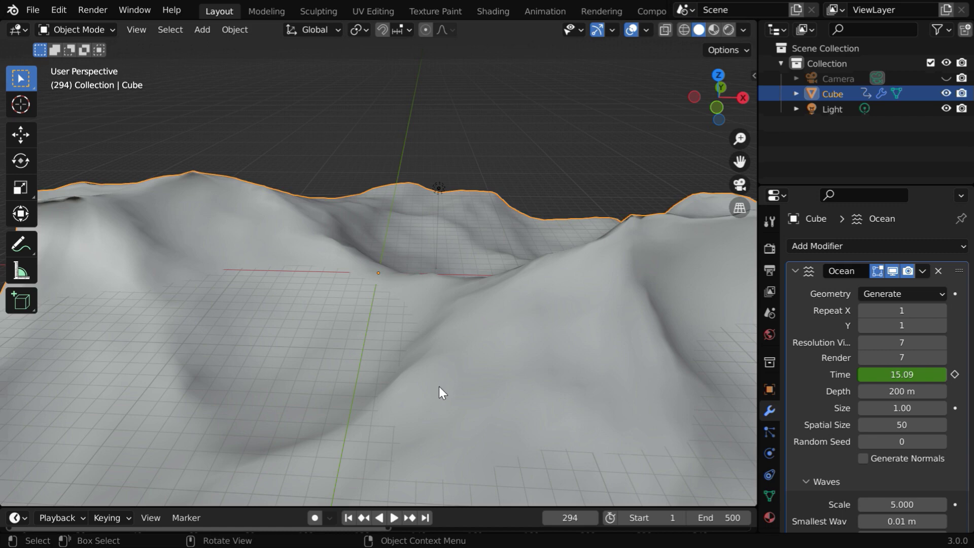
click(728, 30)
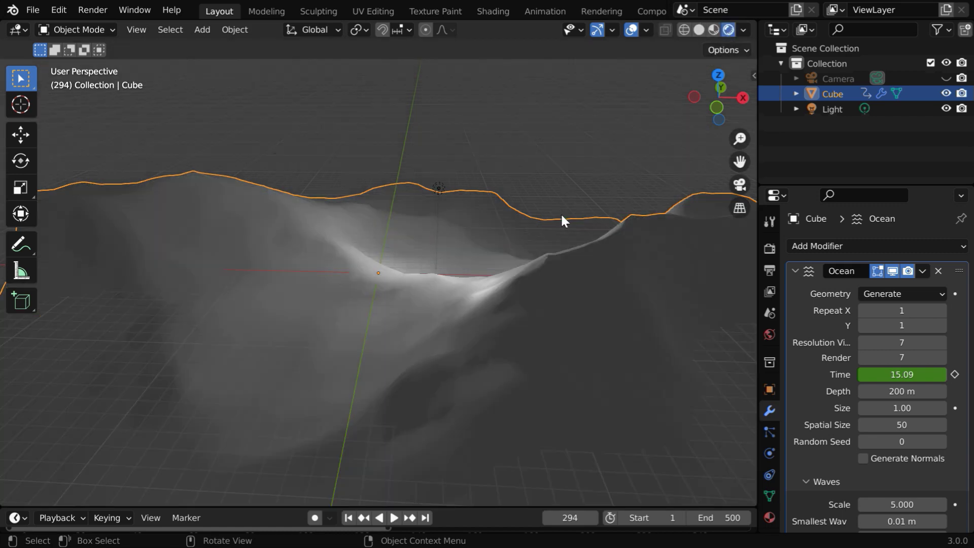
click(439, 188)
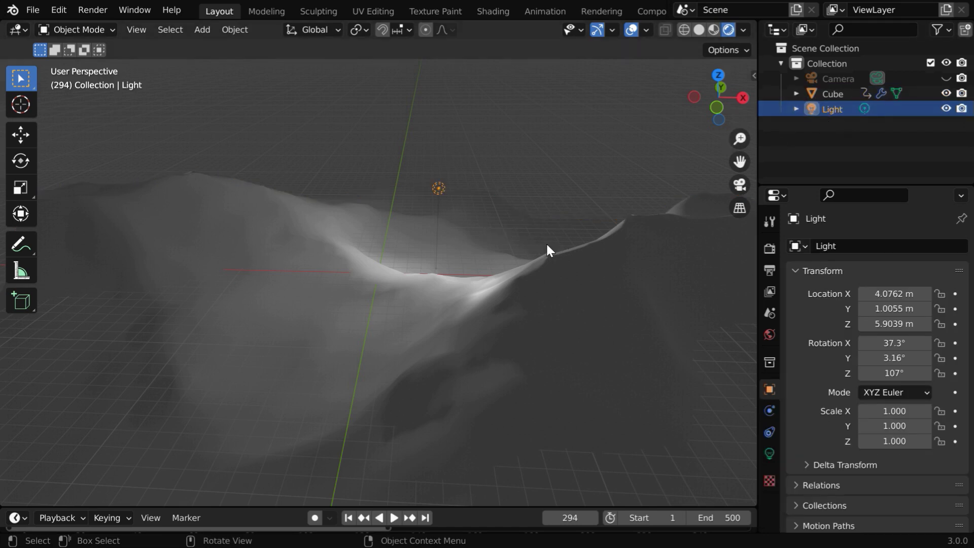
Disable Scene World in viewport shading and set the HDRI strength to 1.2
click(743, 31)
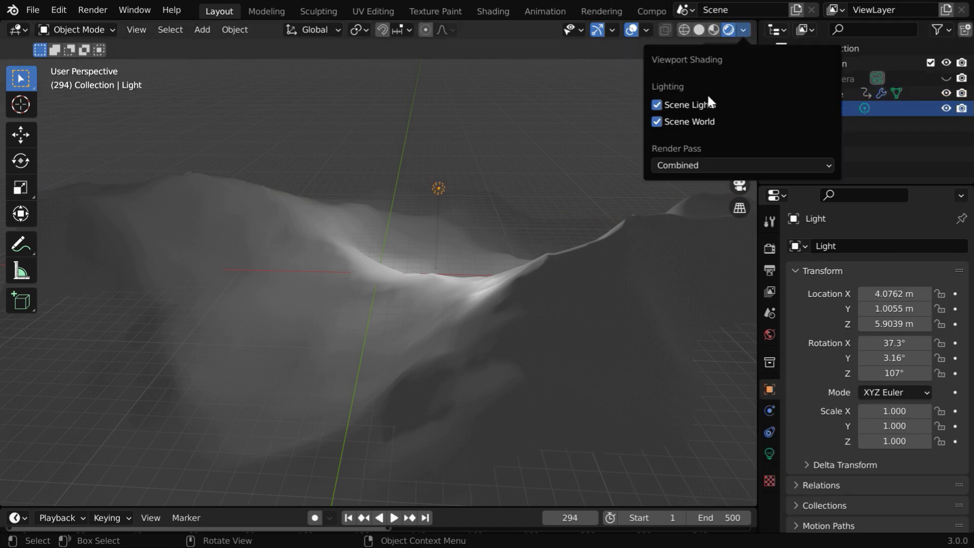
click(680, 121)
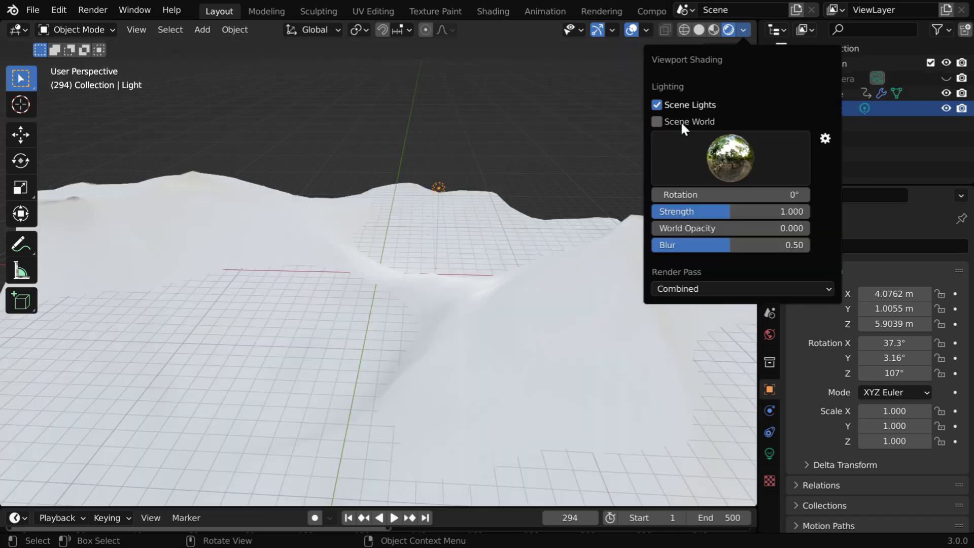
click(766, 211)
text(1.2)
key(Return)
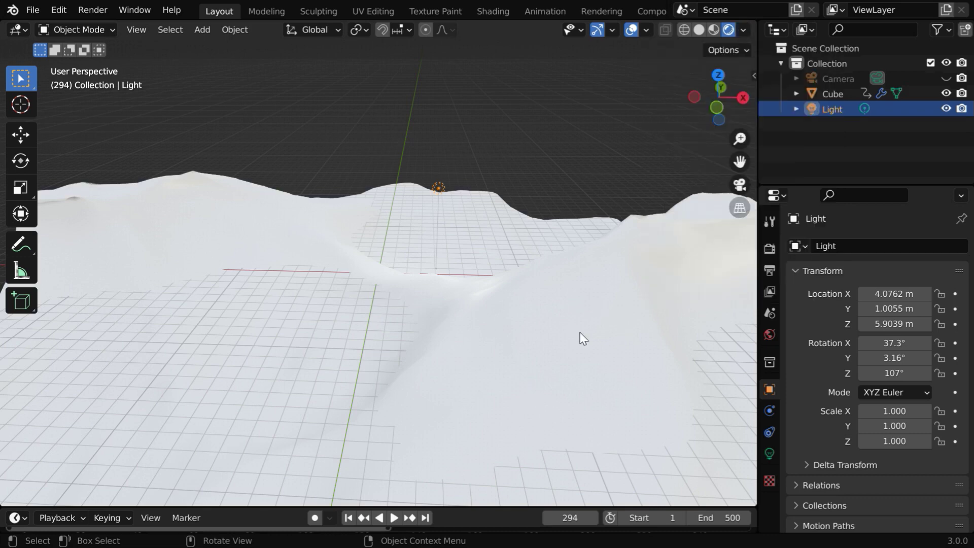
middle_drag(433, 369, 435, 381)
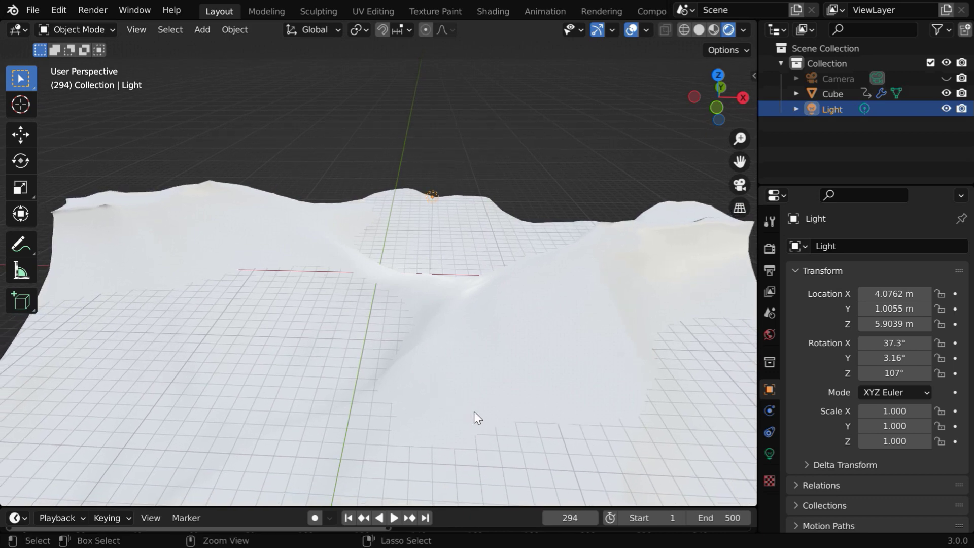
middle_drag(474, 411, 481, 410)
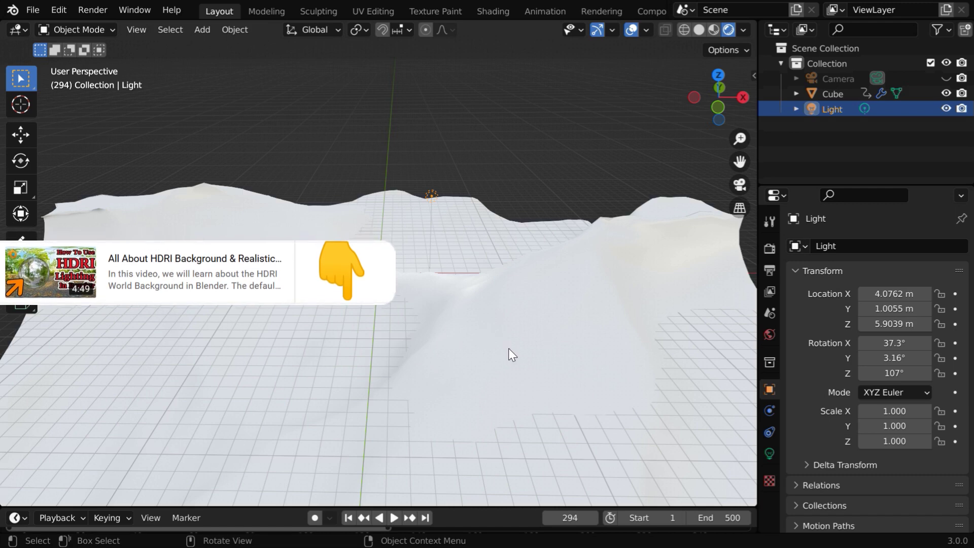
Select the ocean and set its material's Base Color to cyan
click(536, 344)
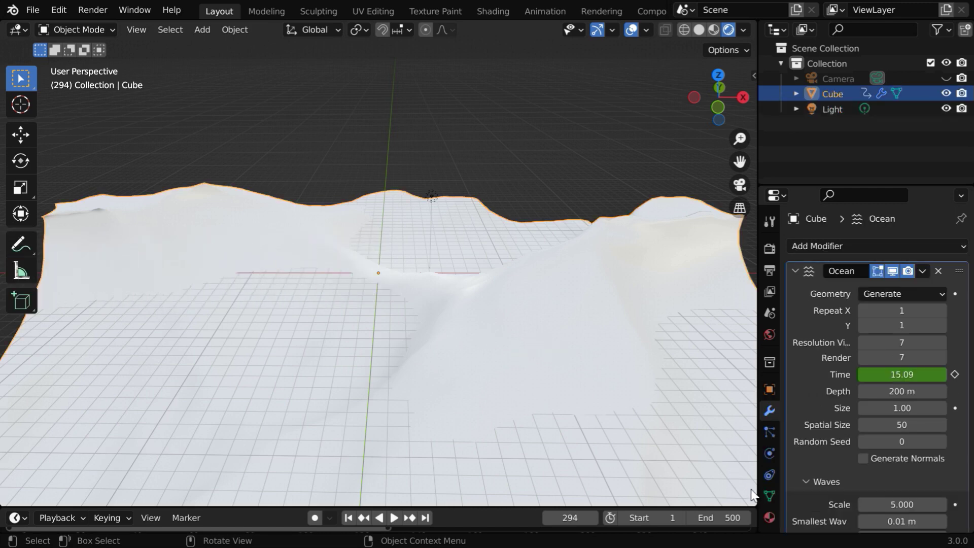
click(770, 516)
scroll(897, 436, down, 1)
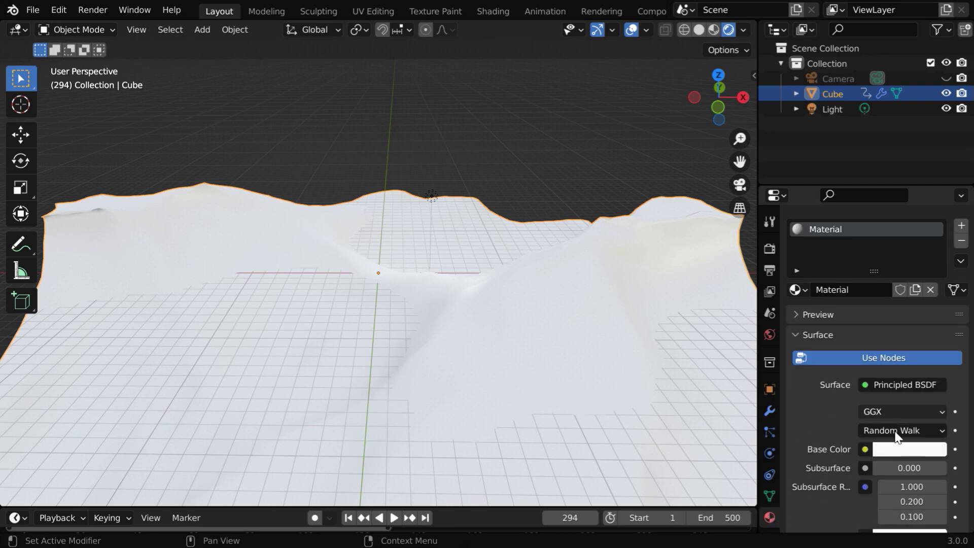
scroll(896, 437, down, 6)
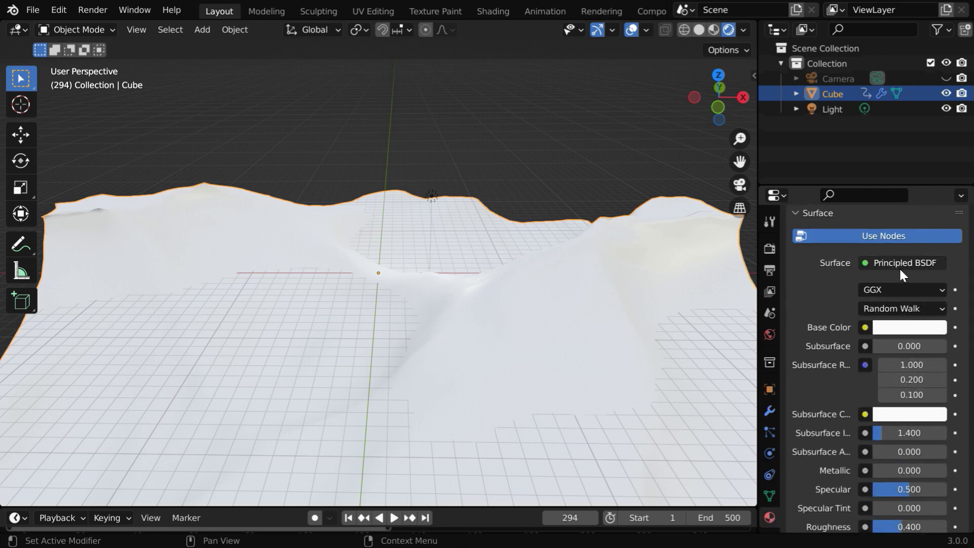
click(892, 329)
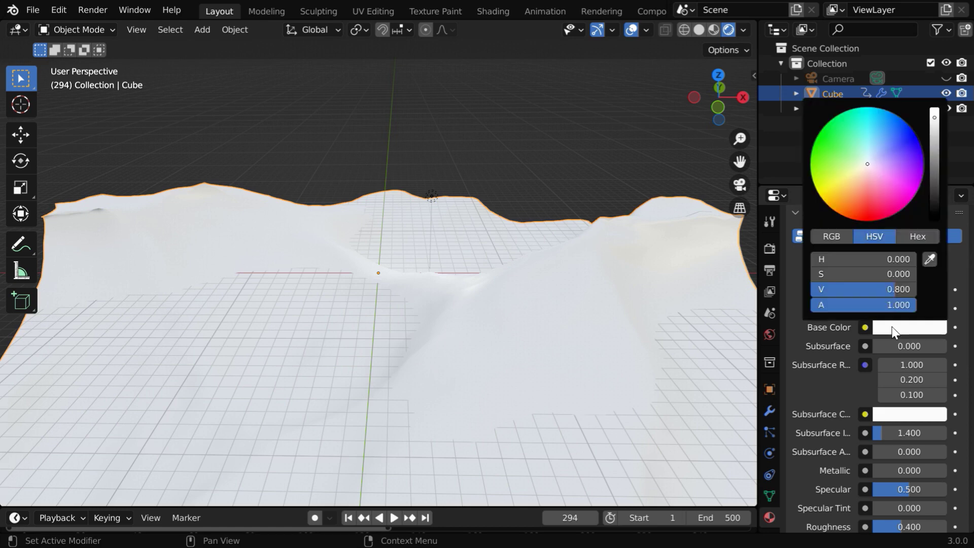
click(872, 113)
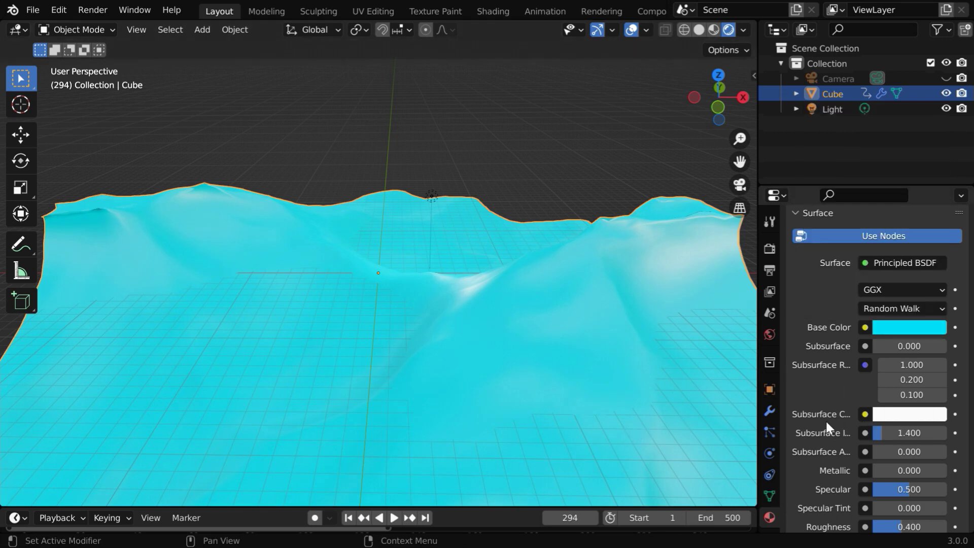
Set the material's Transmission to 1.0 and Roughness to 0.25
scroll(826, 419, down, 6)
scroll(825, 415, down, 9)
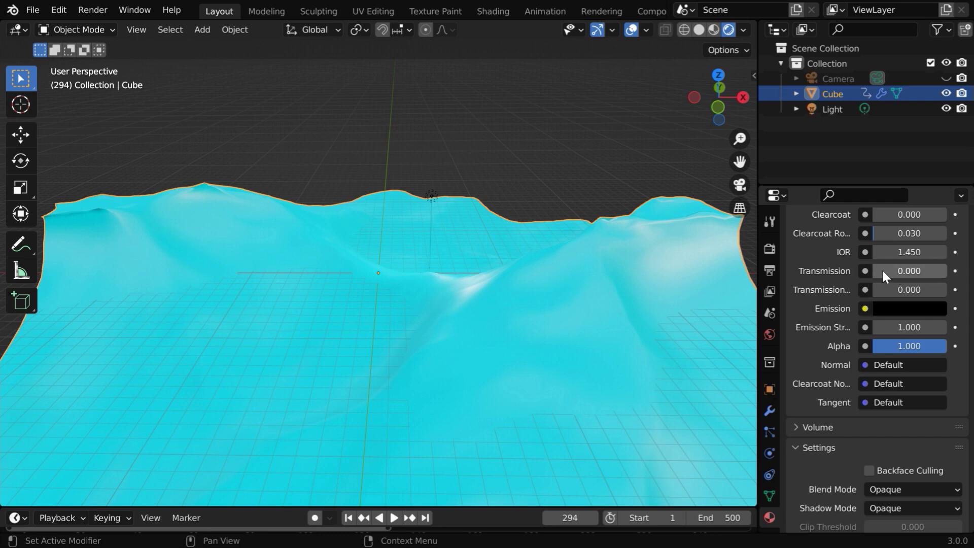
drag(882, 269, 958, 269)
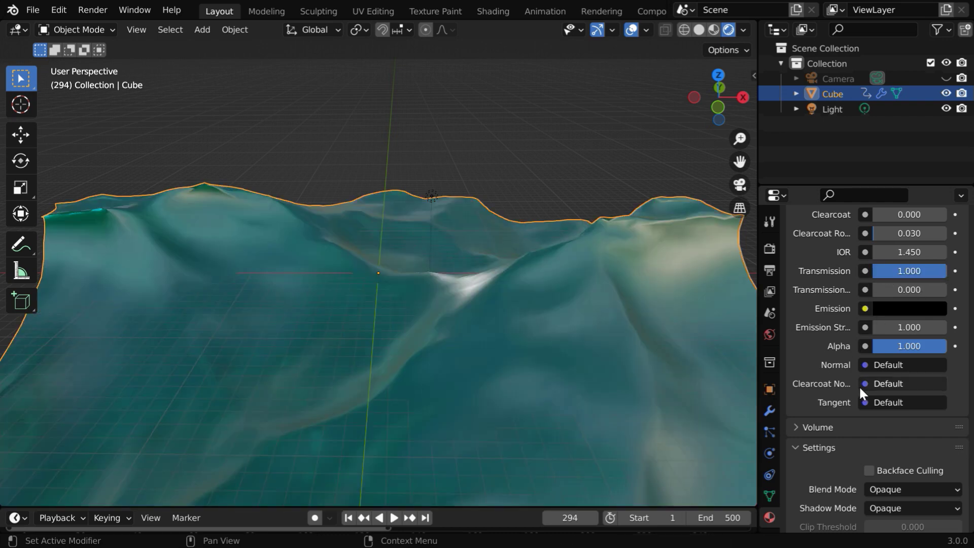
scroll(855, 389, up, 4)
scroll(854, 389, up, 4)
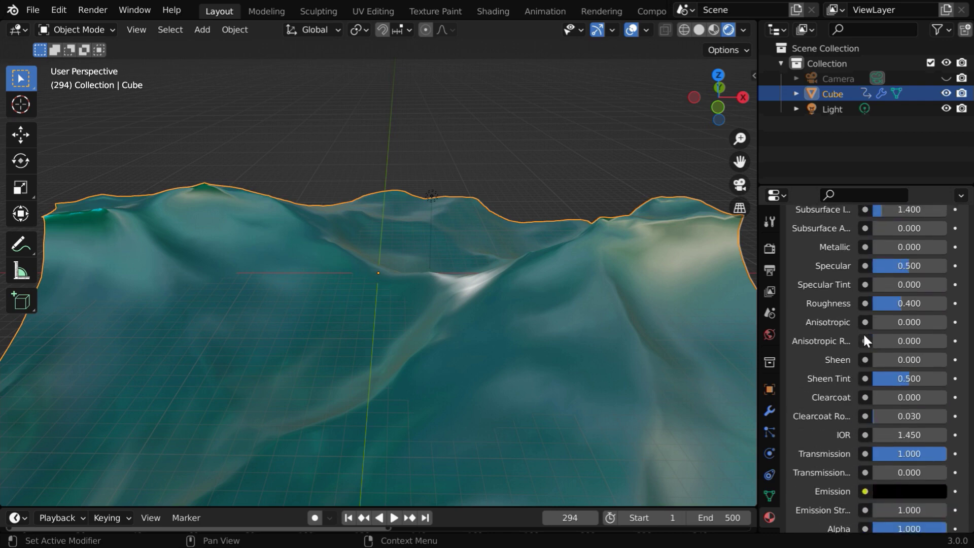
click(908, 304)
key(BackSpace)
key(Return)
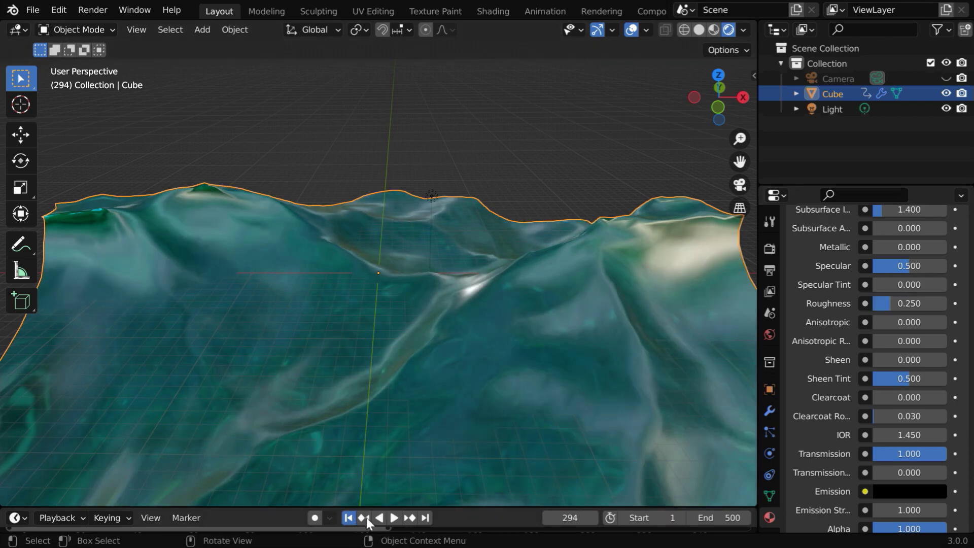
Play the ocean animation and pause it at frame 170
click(393, 518)
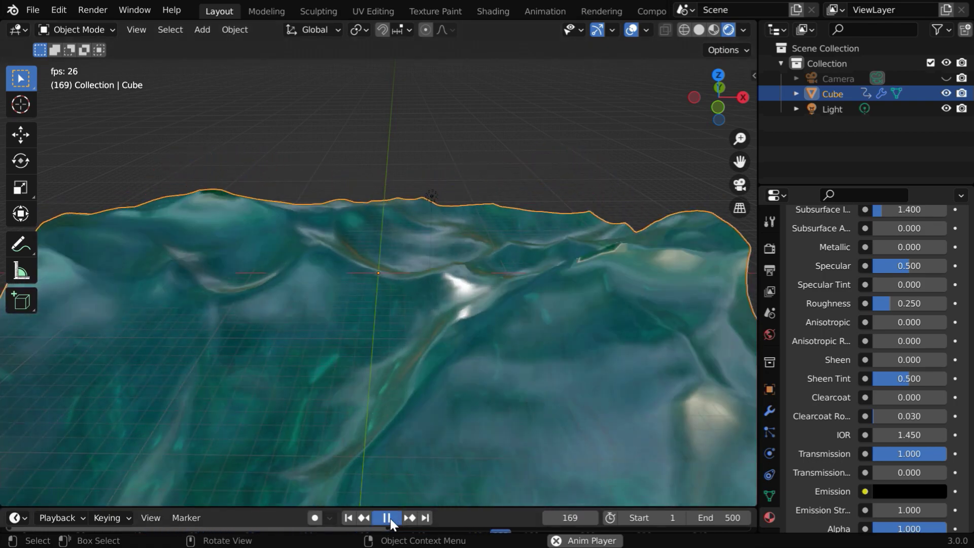
click(387, 517)
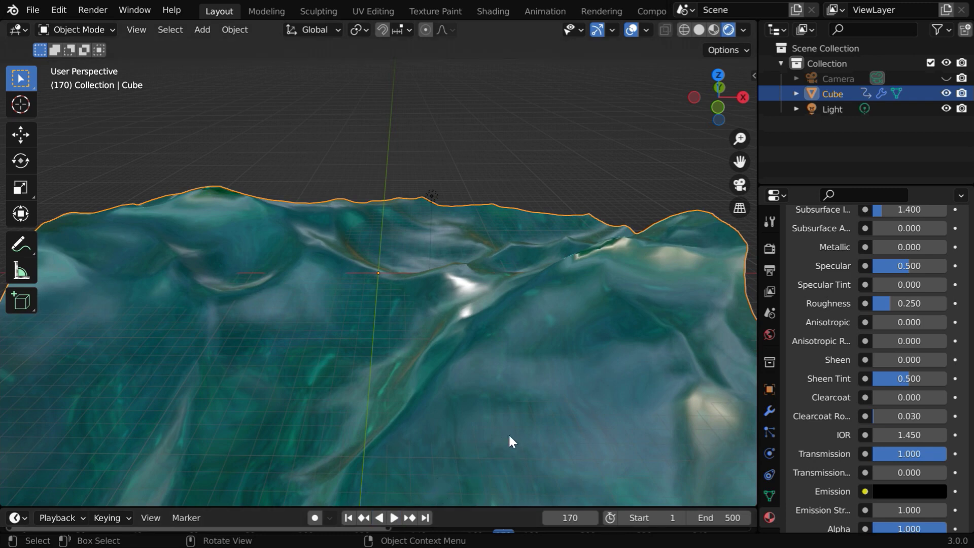
Set the Ocean modifier's Repeat X to 2, trying Repeat Y 2 before reverting it to 1
click(769, 411)
scroll(848, 417, up, 5)
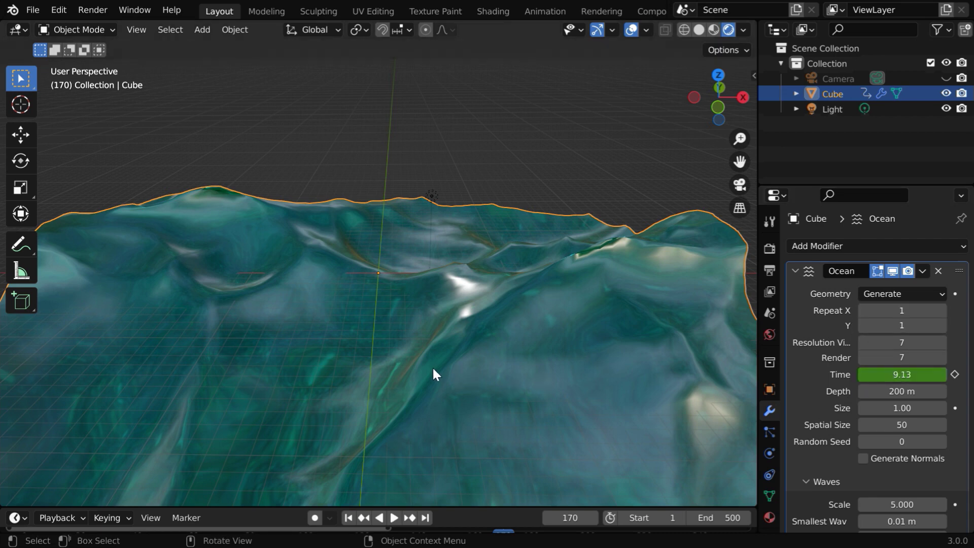
scroll(431, 365, down, 5)
scroll(448, 374, down, 4)
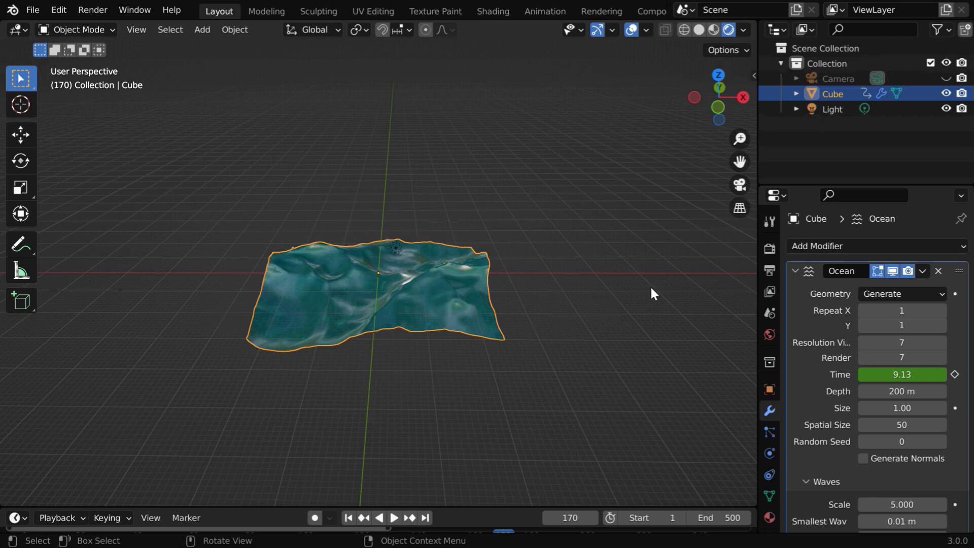
click(941, 310)
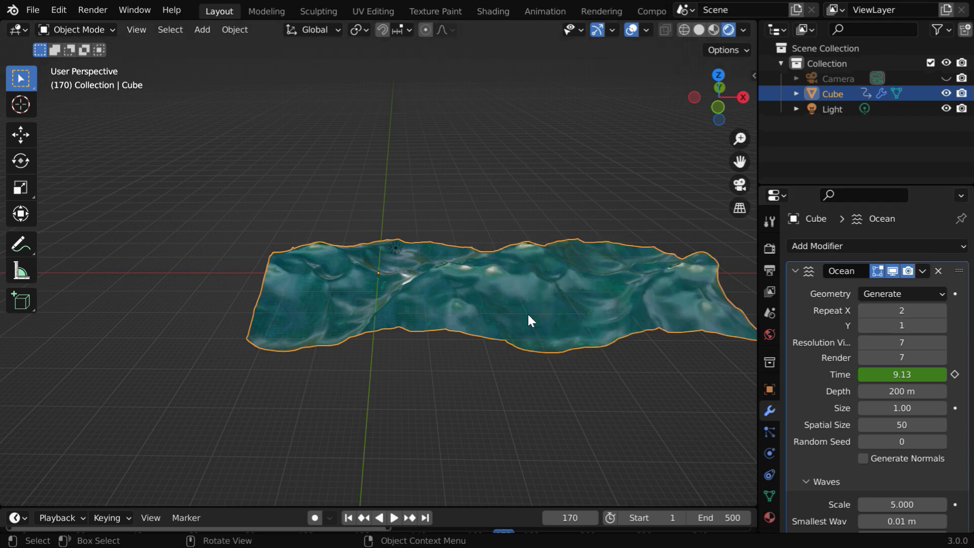
click(941, 325)
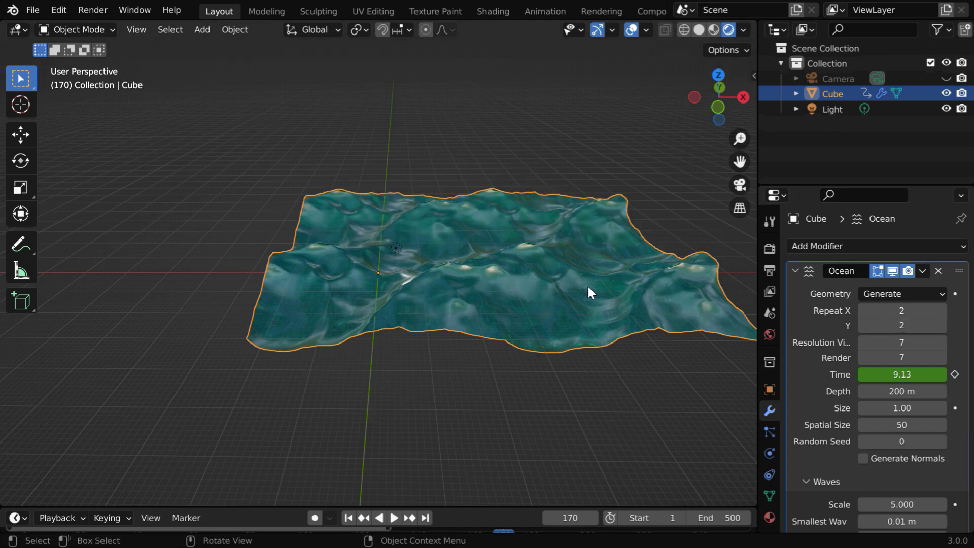
click(863, 326)
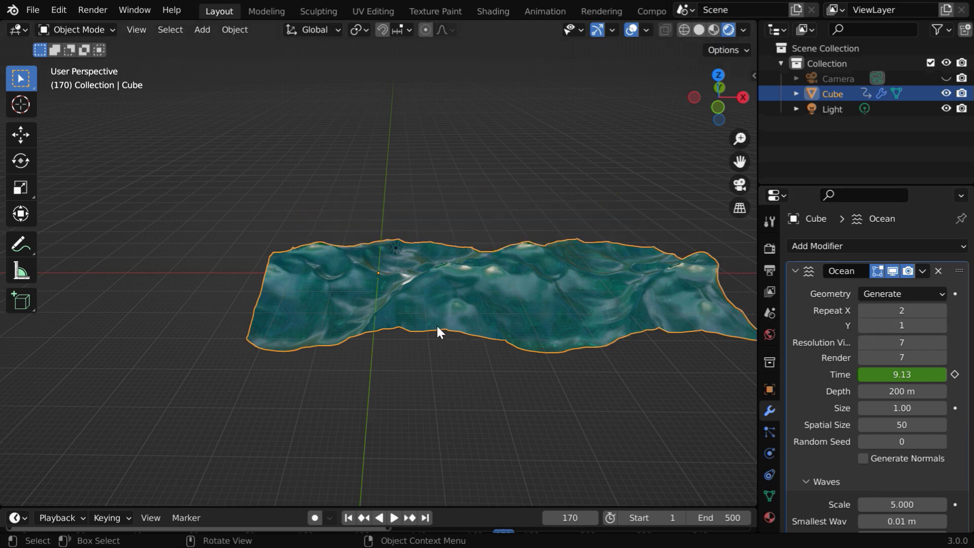
key(KP_Decimal)
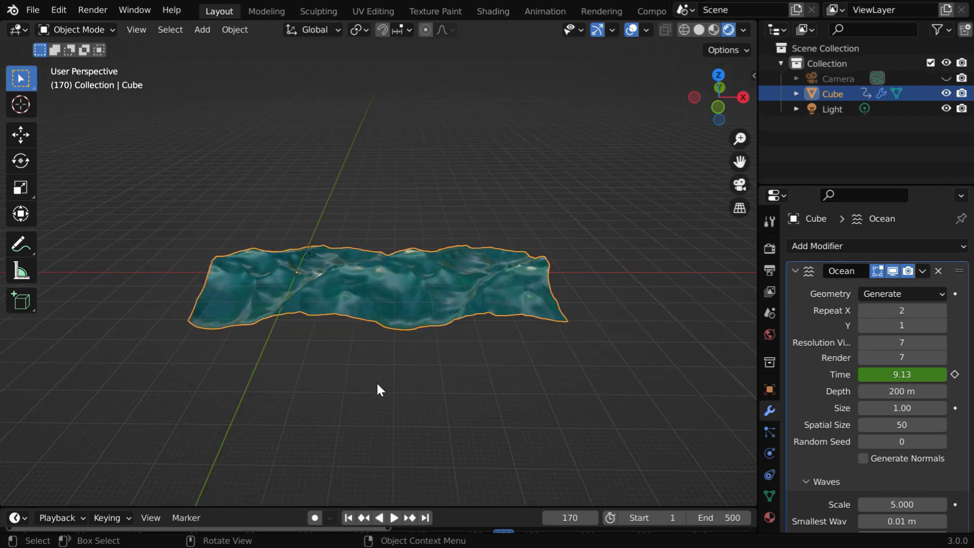
ctrl+middle_drag(376, 382, 365, 299)
middle_drag(377, 367, 369, 418)
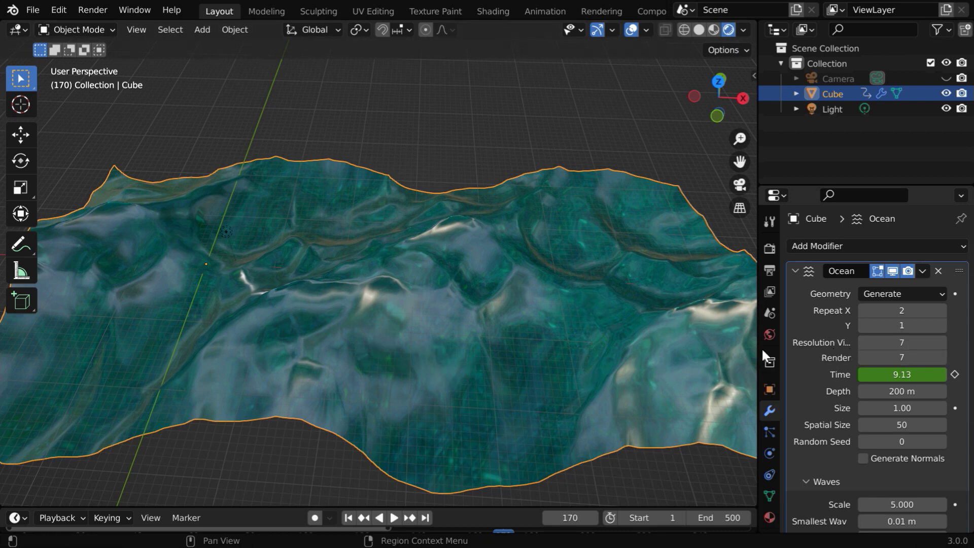
Set Ocean Resolution to 16 for viewport and 32 for render, then play the animation
mouse_move(755, 348)
mouse_down()
mouse_move(706, 348)
mouse_move(736, 354)
mouse_up()
click(893, 345)
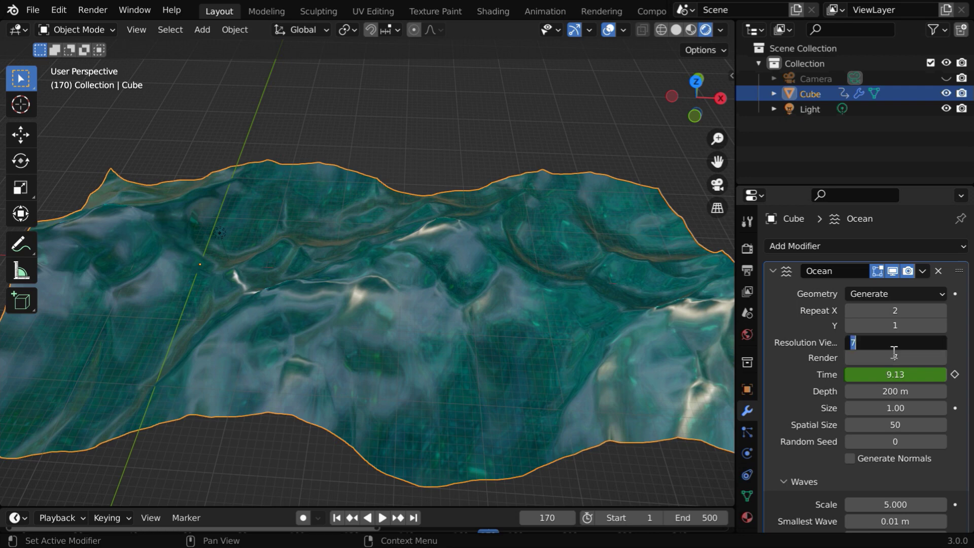
key(Return)
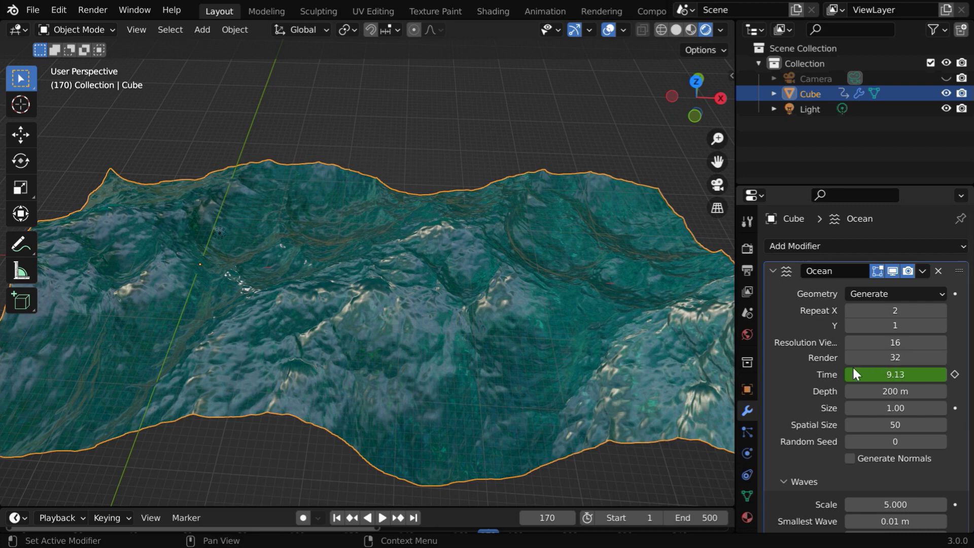
click(379, 517)
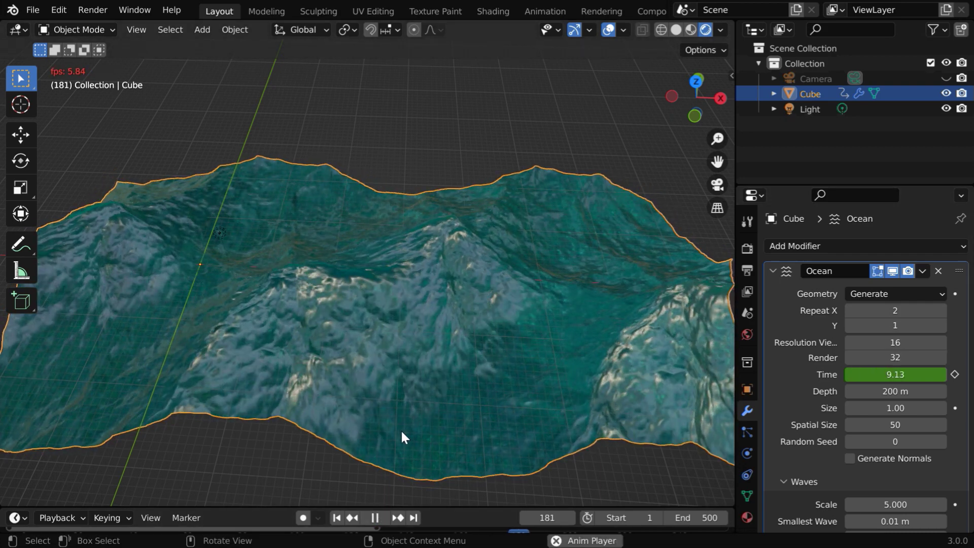
middle_drag(406, 431, 428, 364)
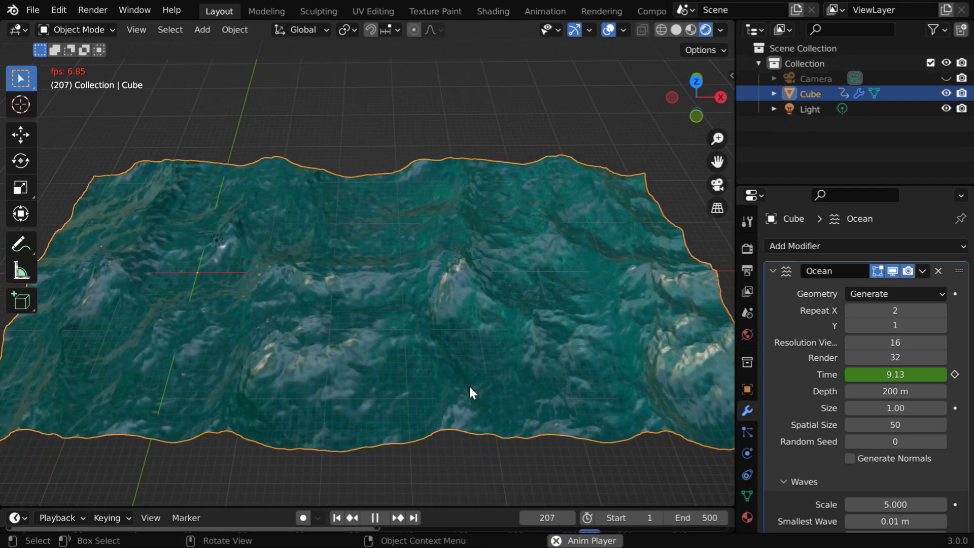
ctrl+middle_drag(461, 394, 458, 367)
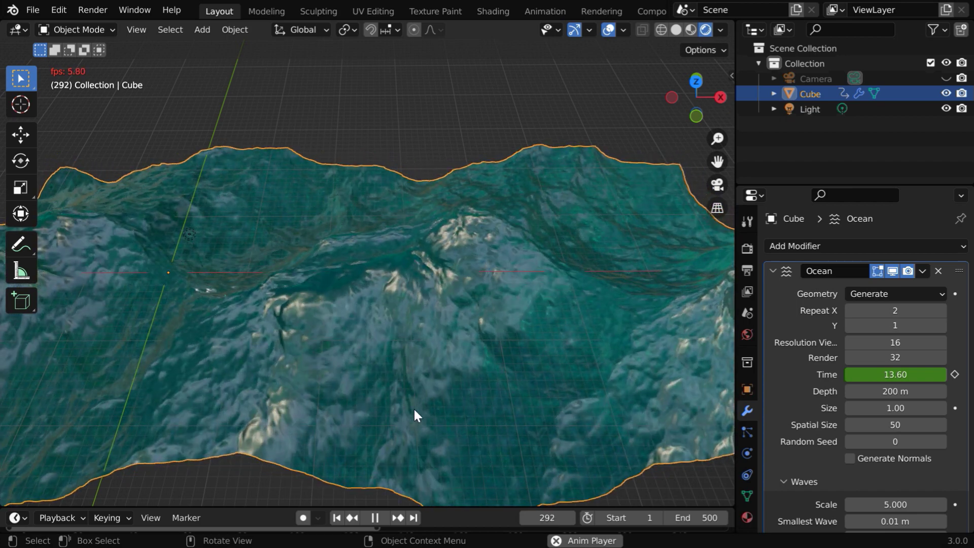
Change the Ocean modifier's Depth from 200 m to 20 m
click(890, 391)
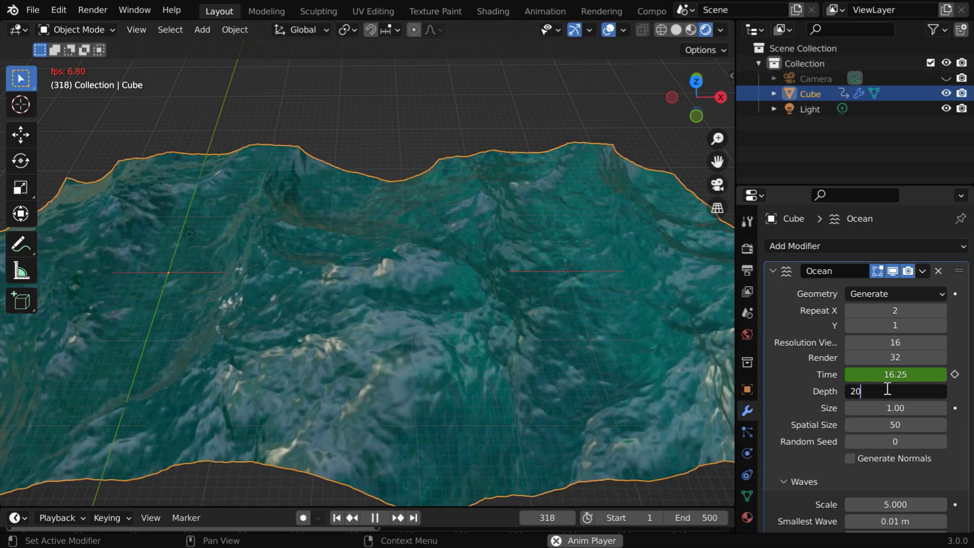
text(20)
key(Return)
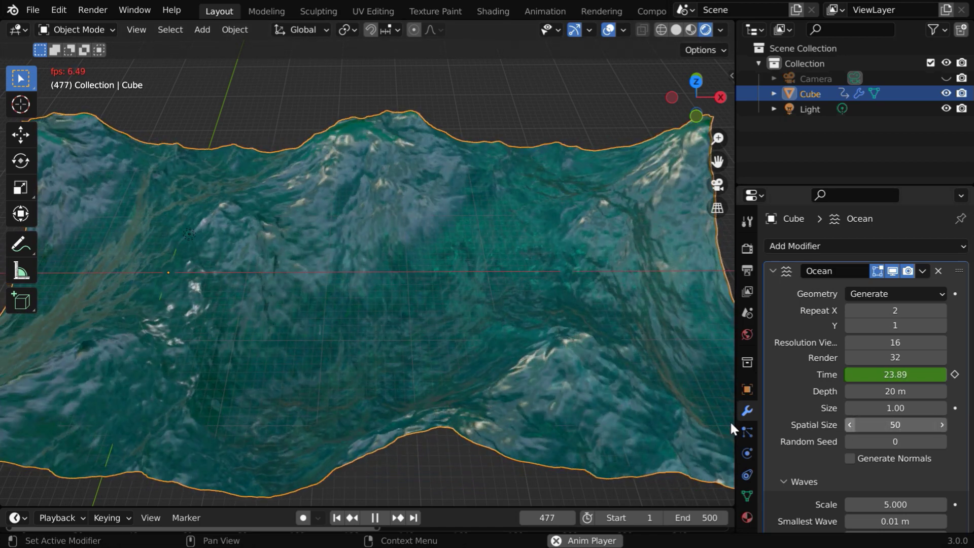
Step the ocean's Random Seed up to 6, pausing playback at frame 94
click(747, 389)
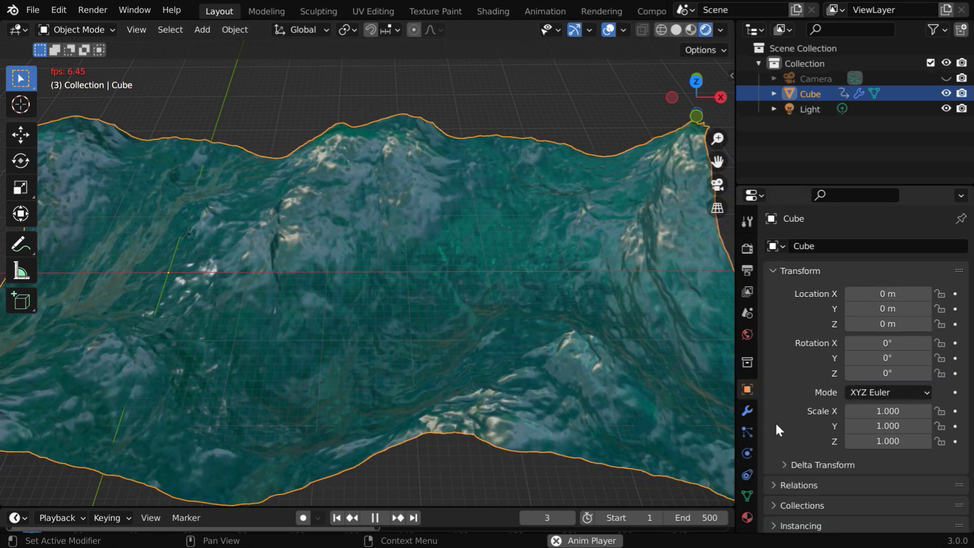
click(746, 409)
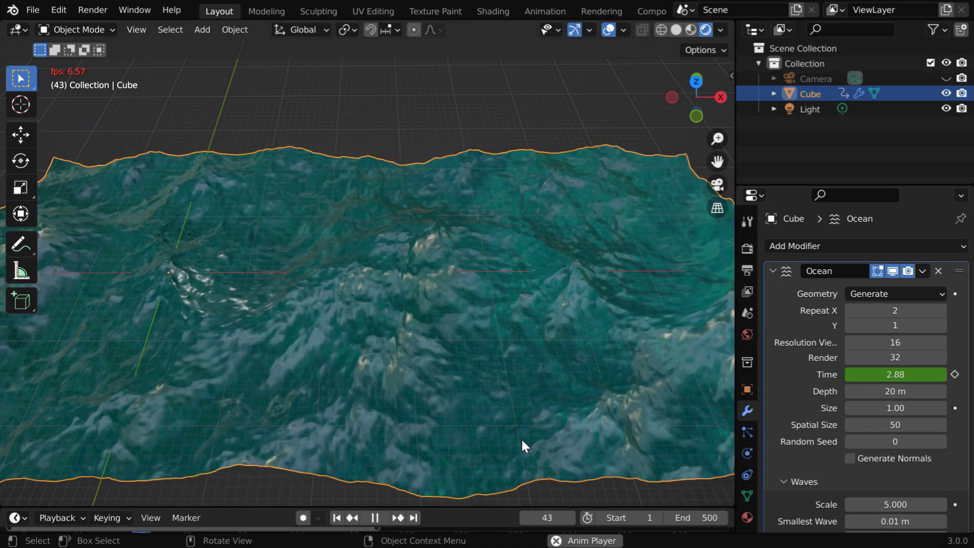
click(941, 442)
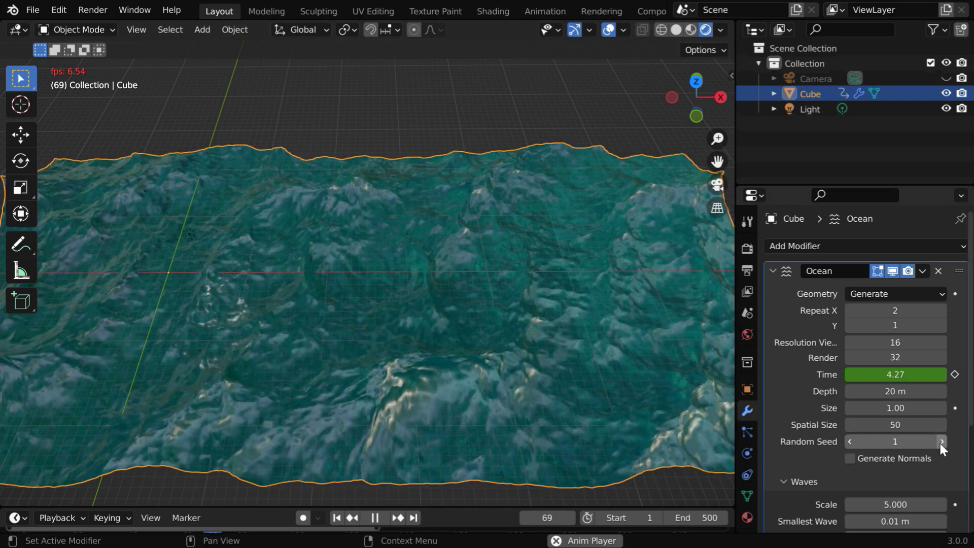
click(941, 441)
click(941, 442)
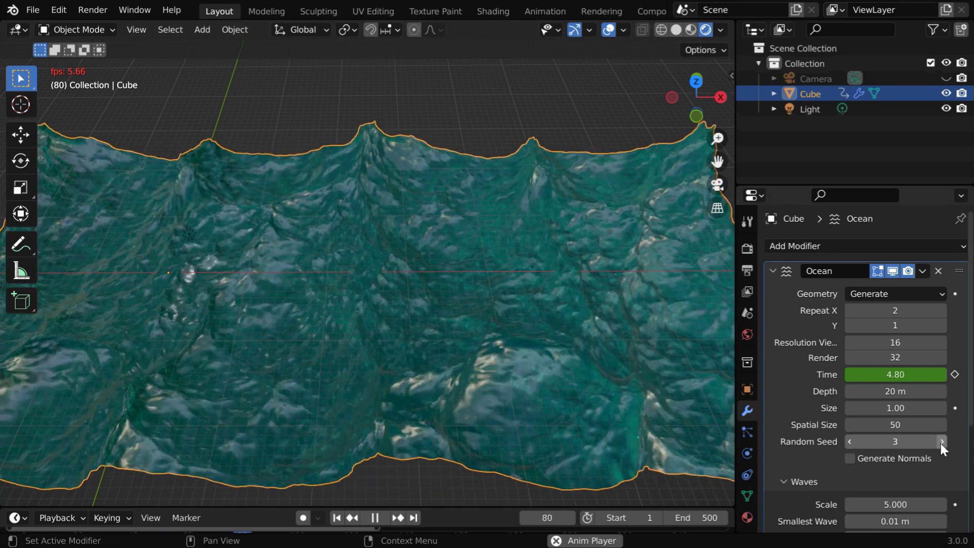
click(941, 441)
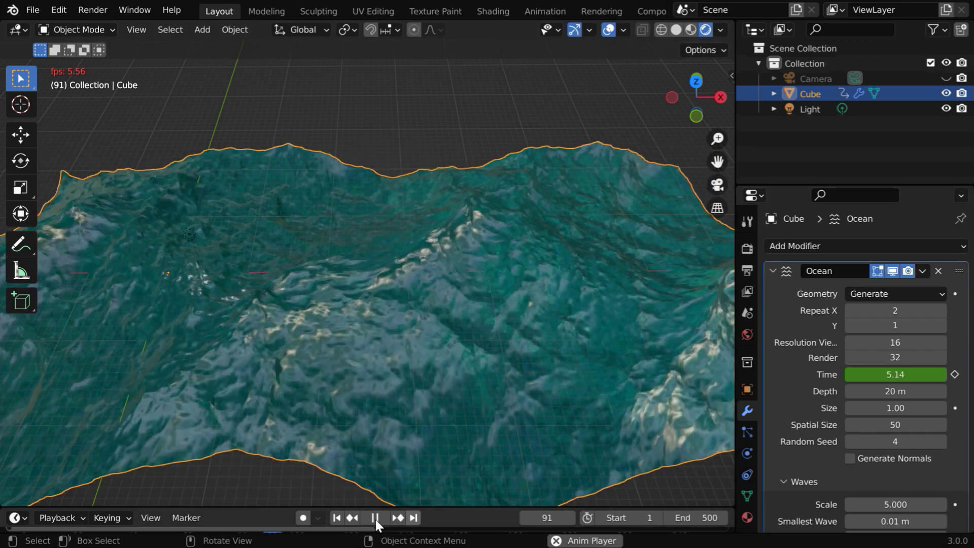
click(376, 518)
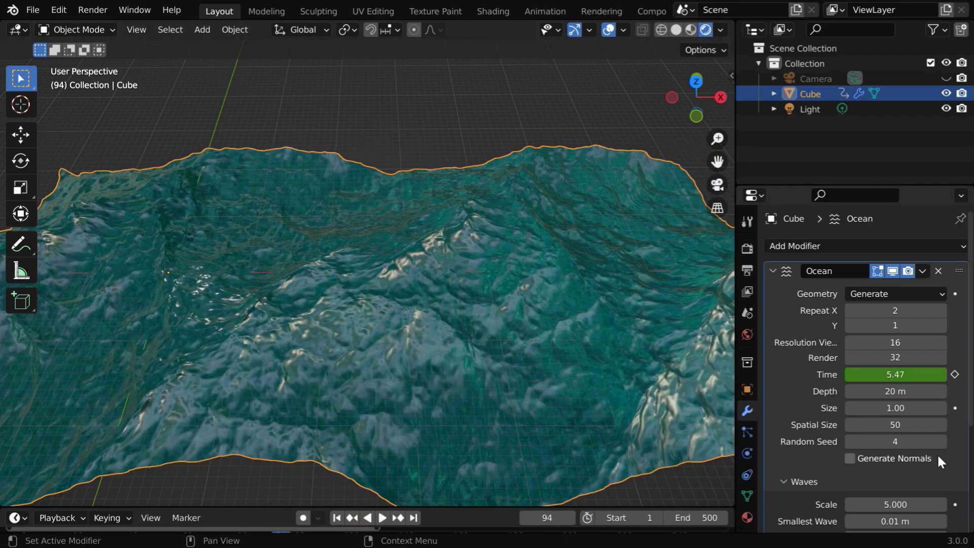
click(941, 442)
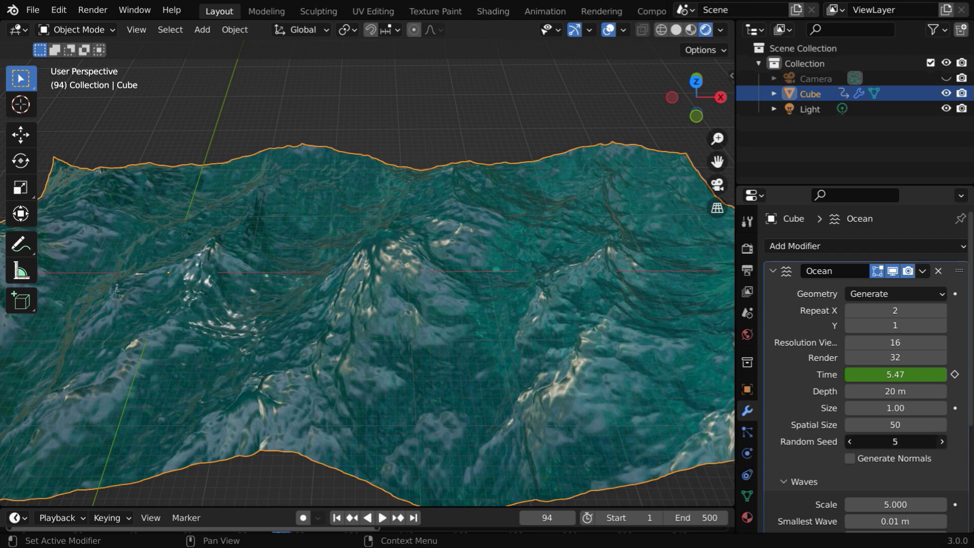
click(942, 441)
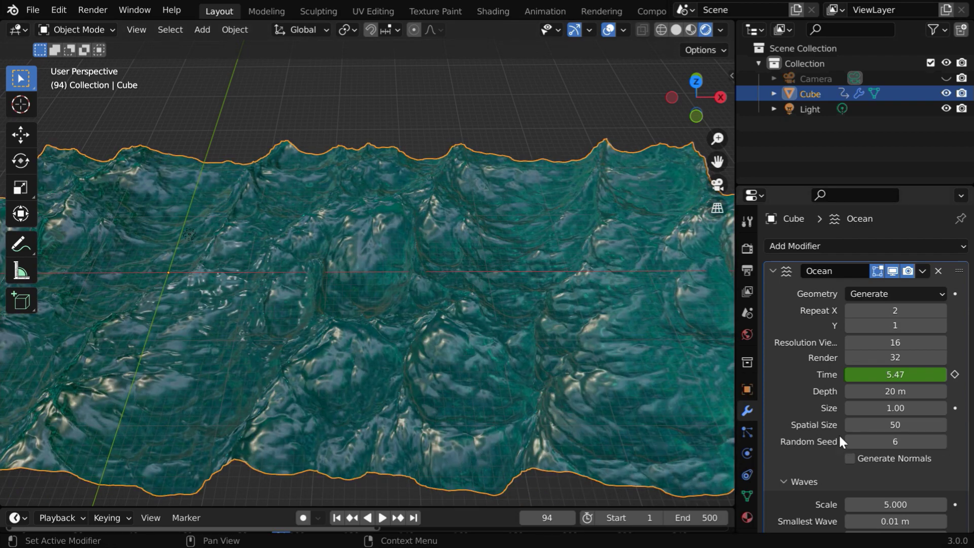
Replay the ocean animation from the first frame and stop it to inspect the waves
scroll(767, 424, down, 7)
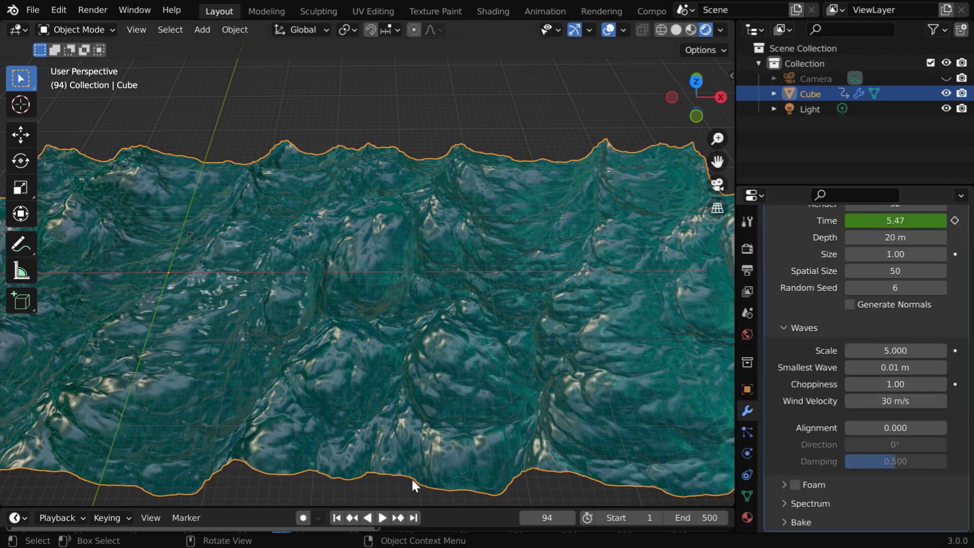
click(336, 518)
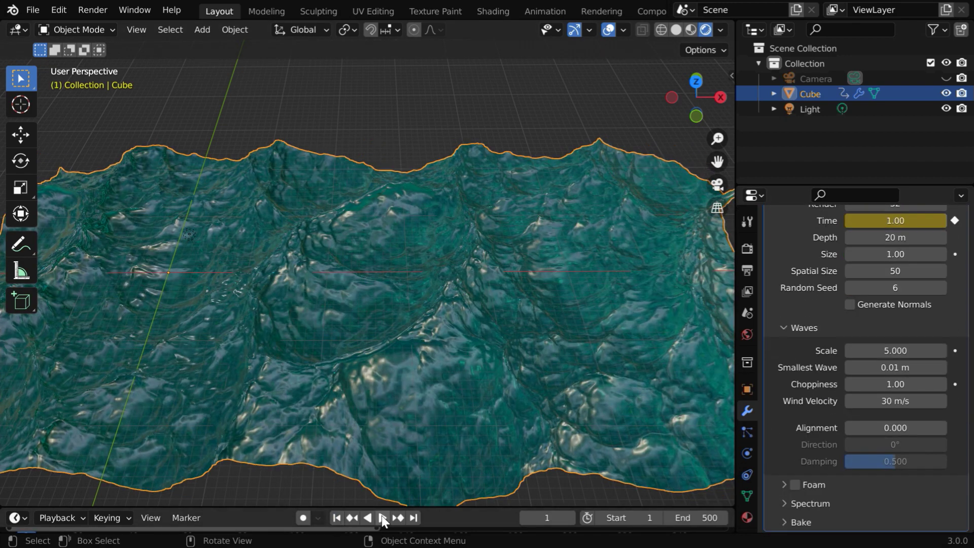
click(383, 518)
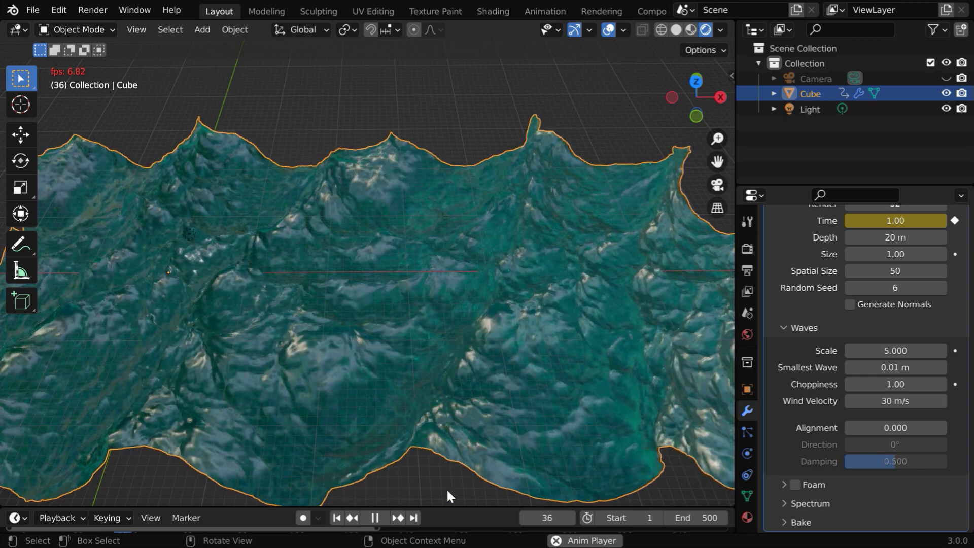
click(376, 518)
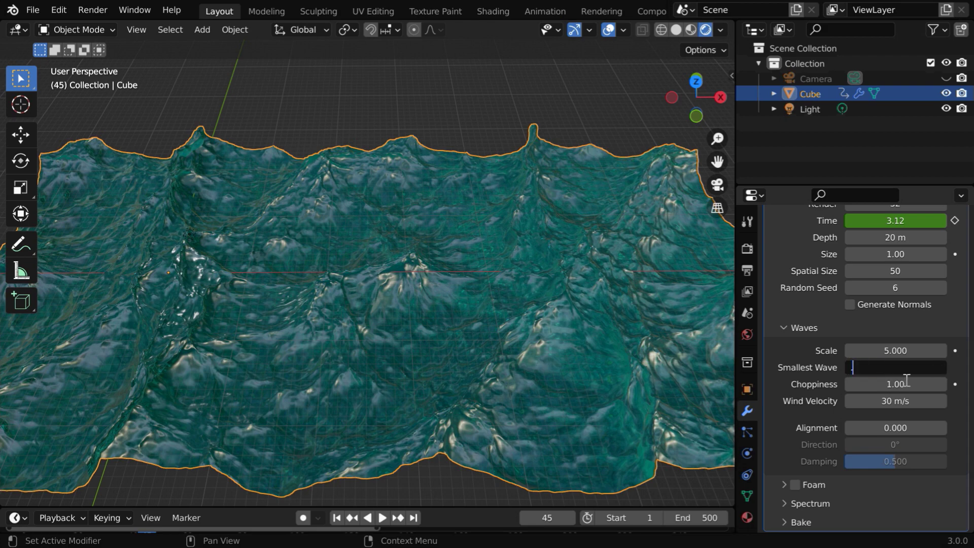
Try Smallest Wave values of 0.1 m and 0.5 m, then settle on 0 m and replay
key(Return)
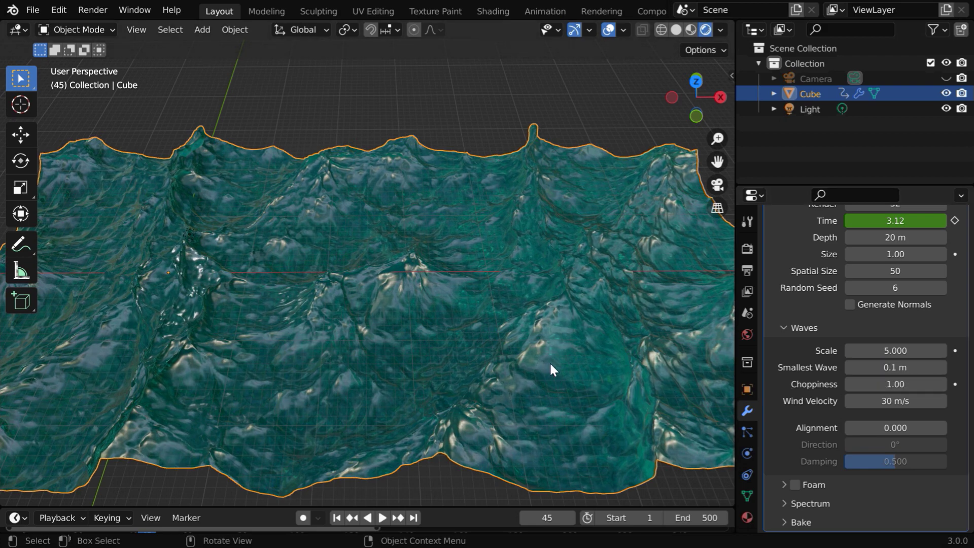
click(908, 368)
key(Return)
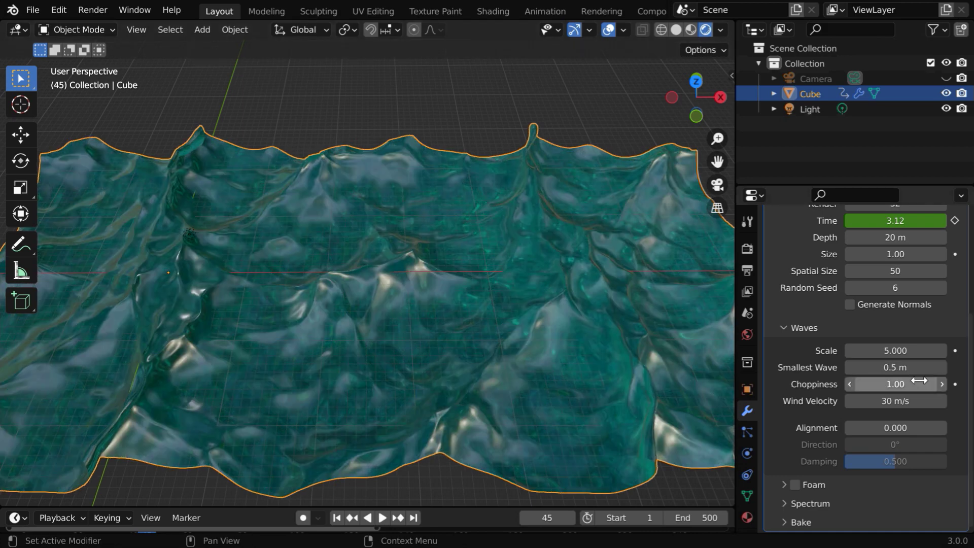
click(384, 515)
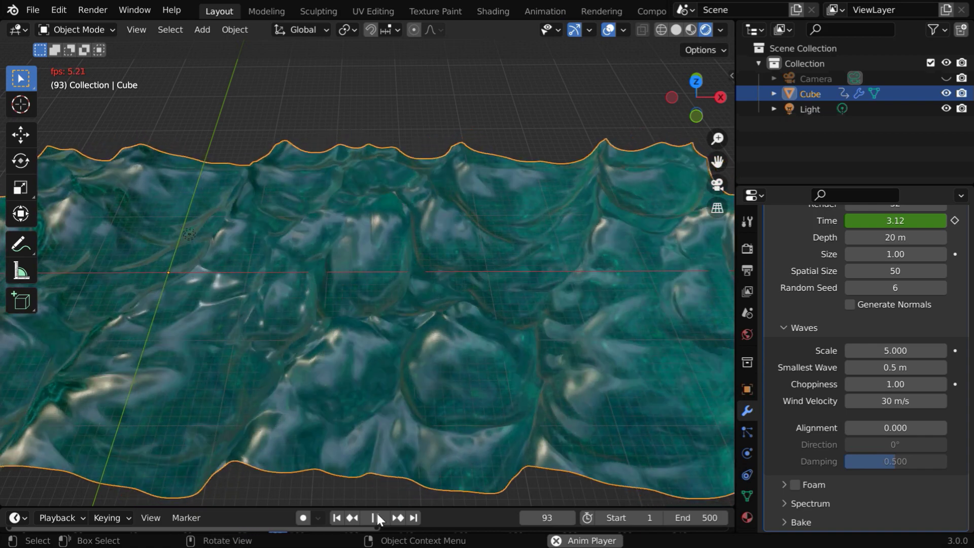
key(space)
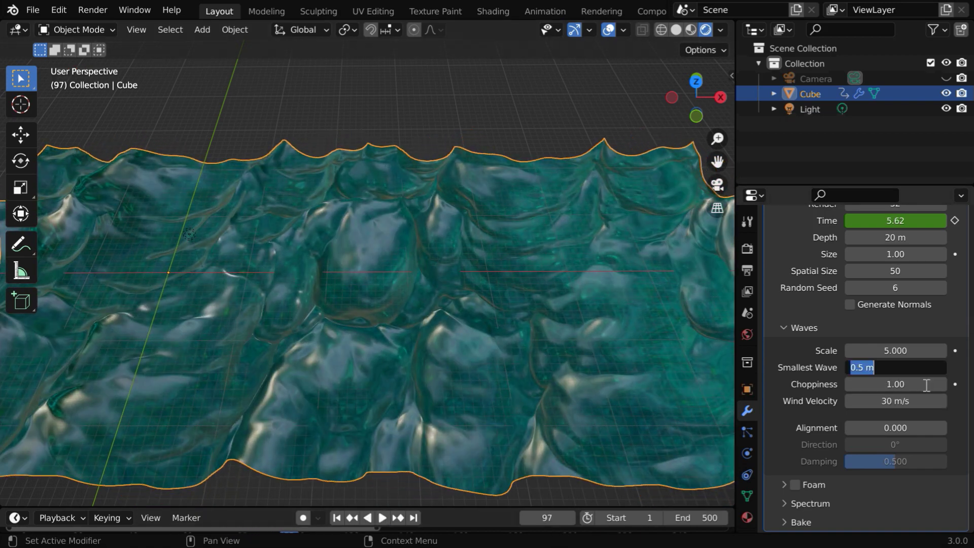
key(Return)
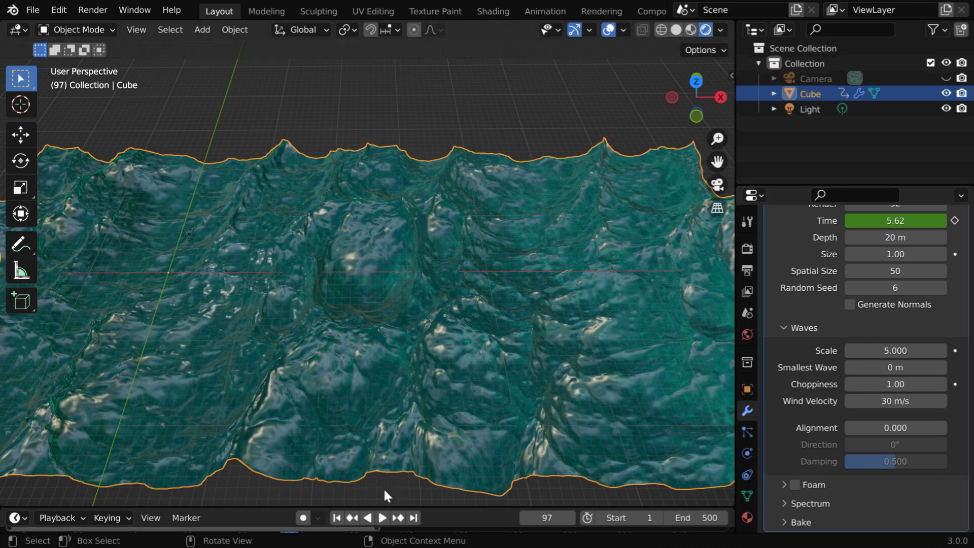
click(383, 517)
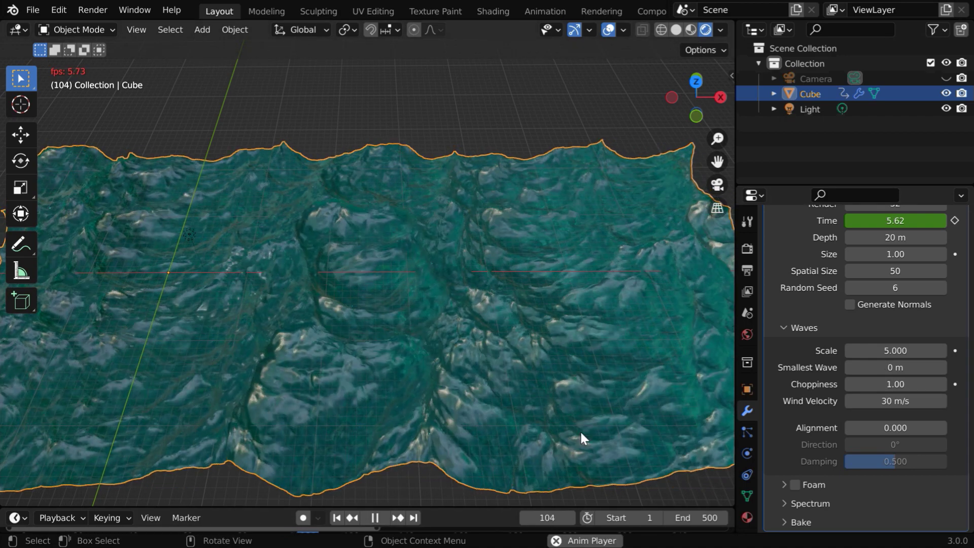
Set Choppiness to 0 and play the waves in Wireframe shading
click(377, 518)
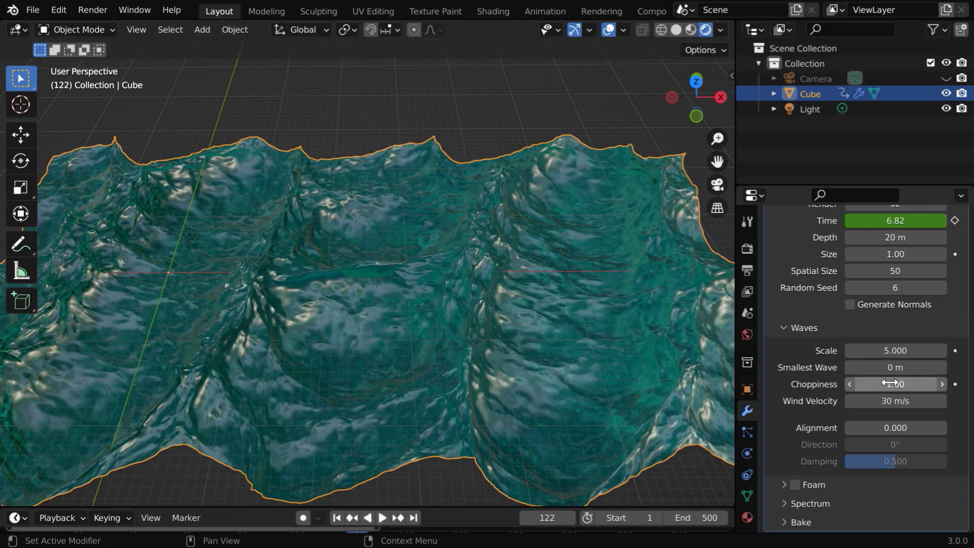
click(912, 383)
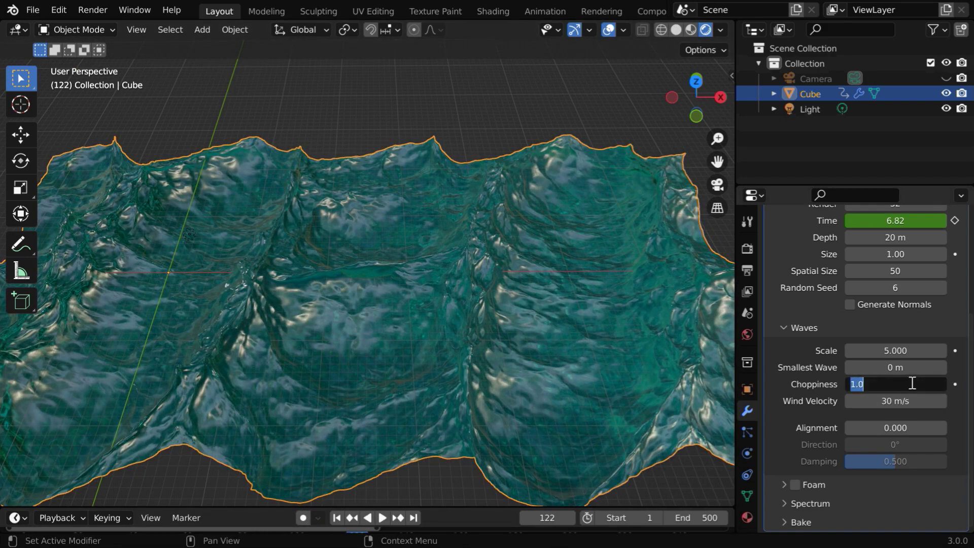
text(0)
key(Return)
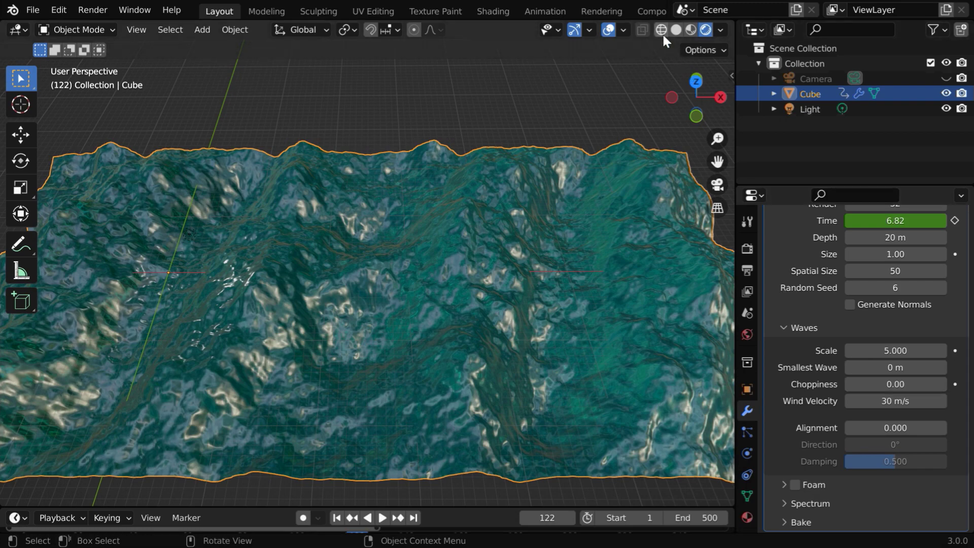
click(661, 30)
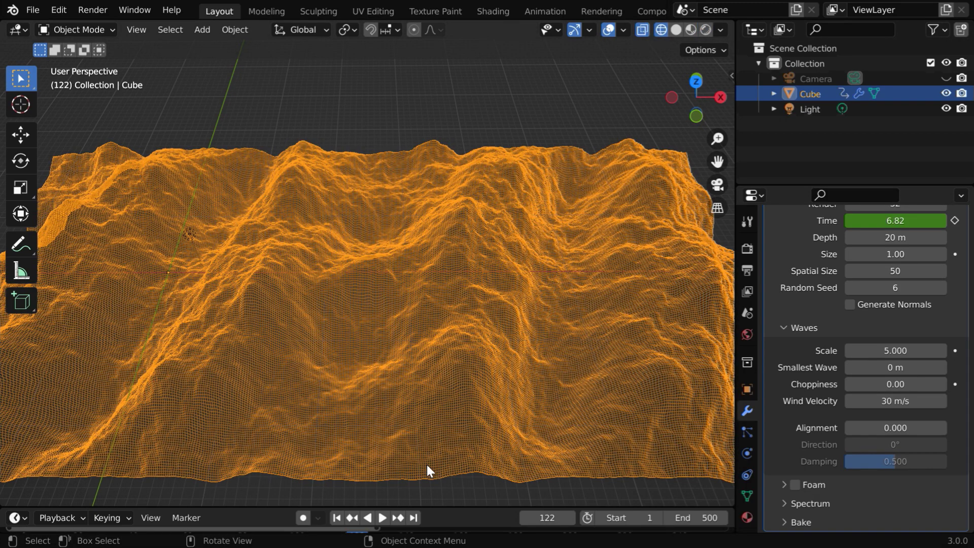
click(383, 518)
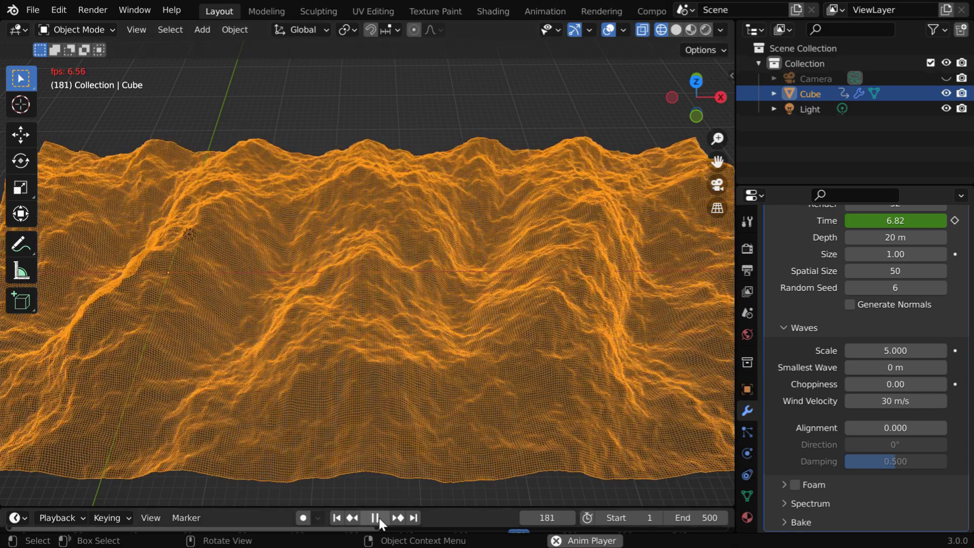
key(space)
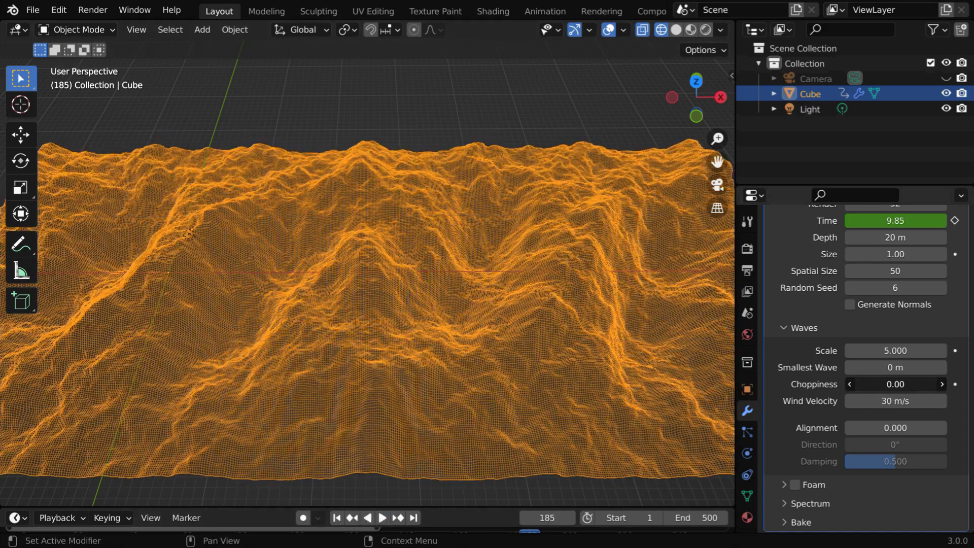
Drag Choppiness up to about 1.35, settle on 1.00, and return to Material Preview
drag(896, 384, 929, 384)
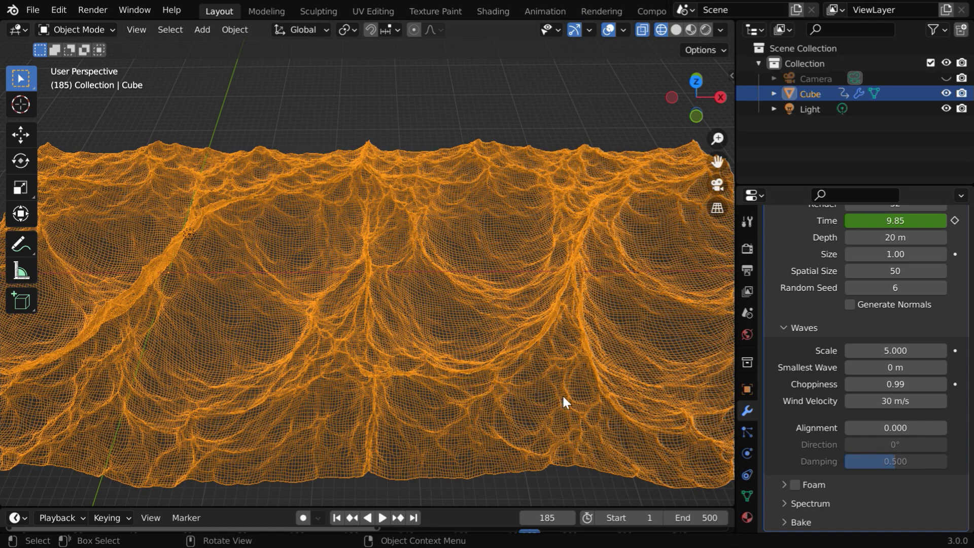
drag(895, 384, 912, 384)
click(381, 518)
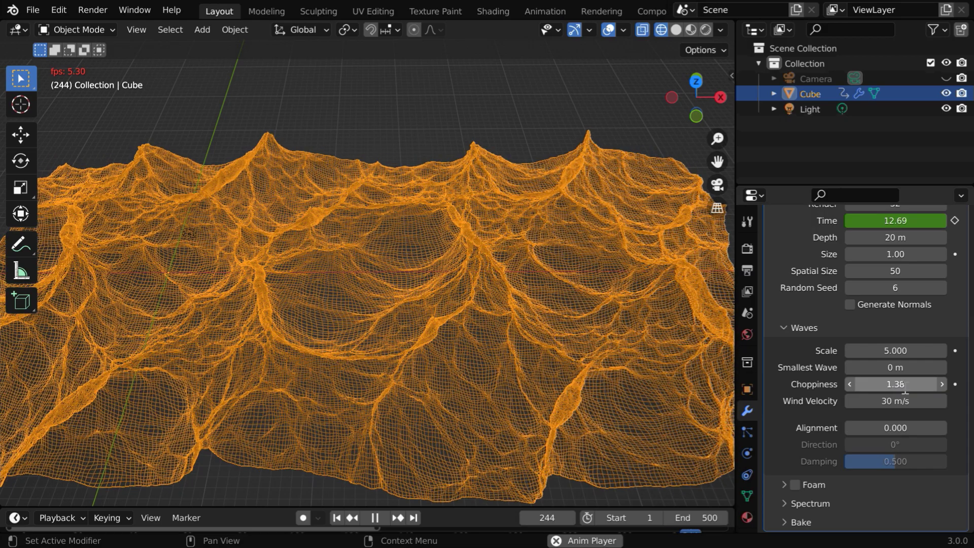
click(897, 386)
text(1)
key(Return)
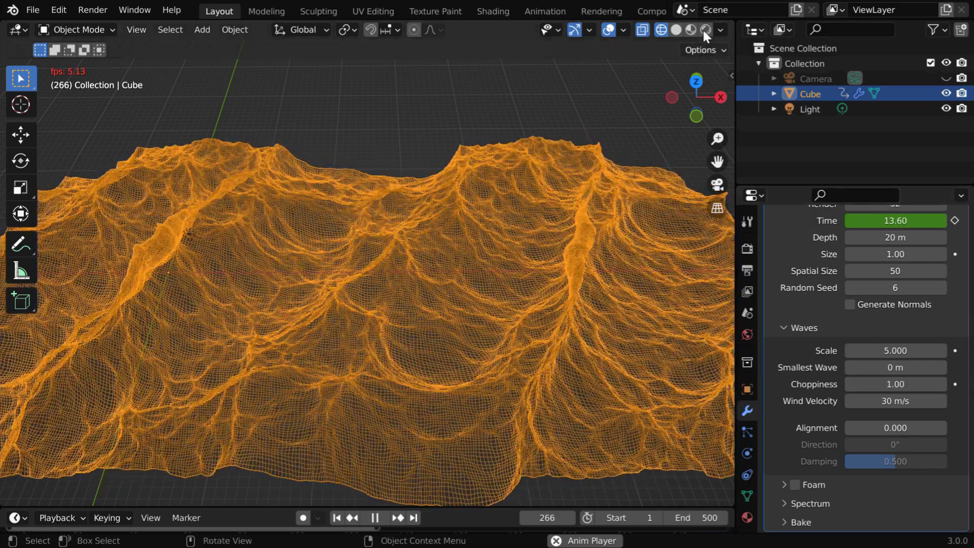
click(705, 29)
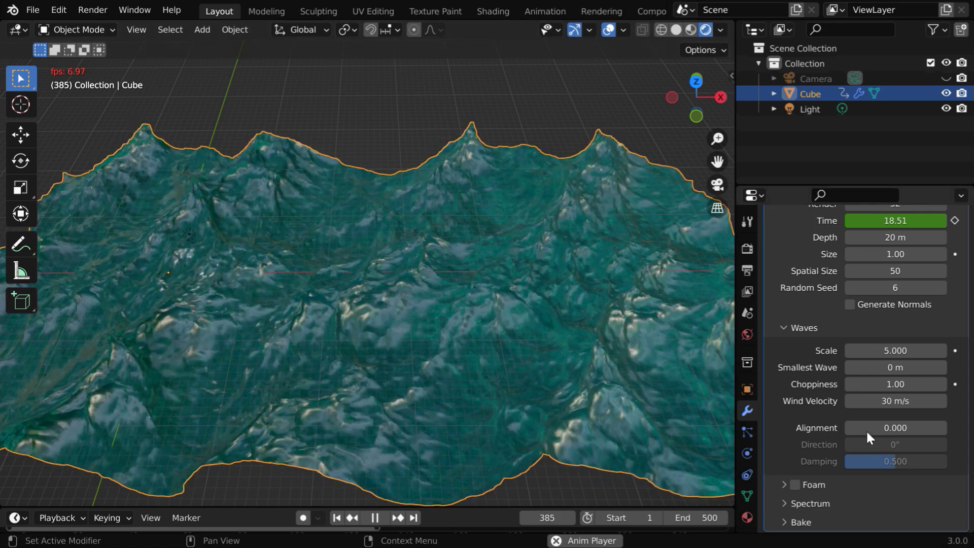
Set the wave Alignment to 1, then lower it to 0.5
click(889, 427)
text(1)
key(Return)
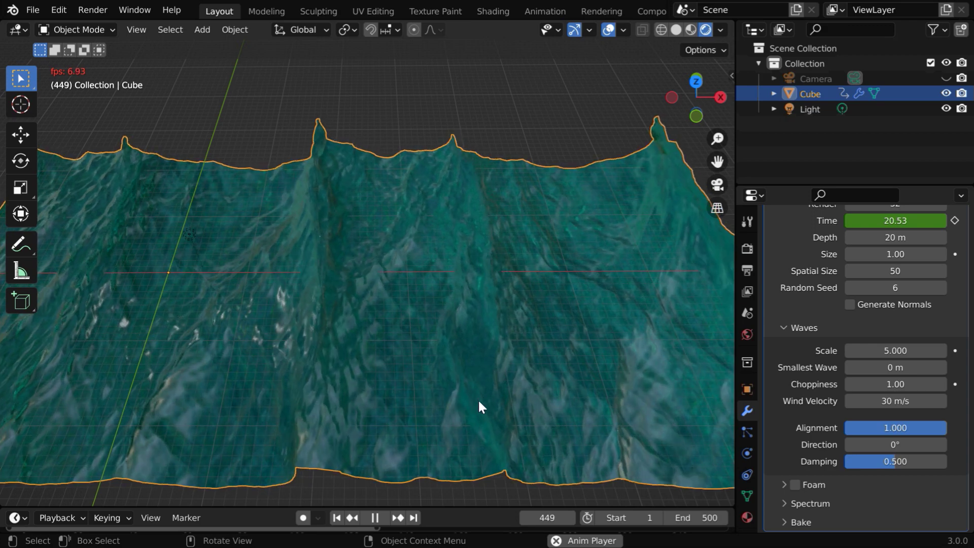
click(903, 431)
text(0.5)
key(Return)
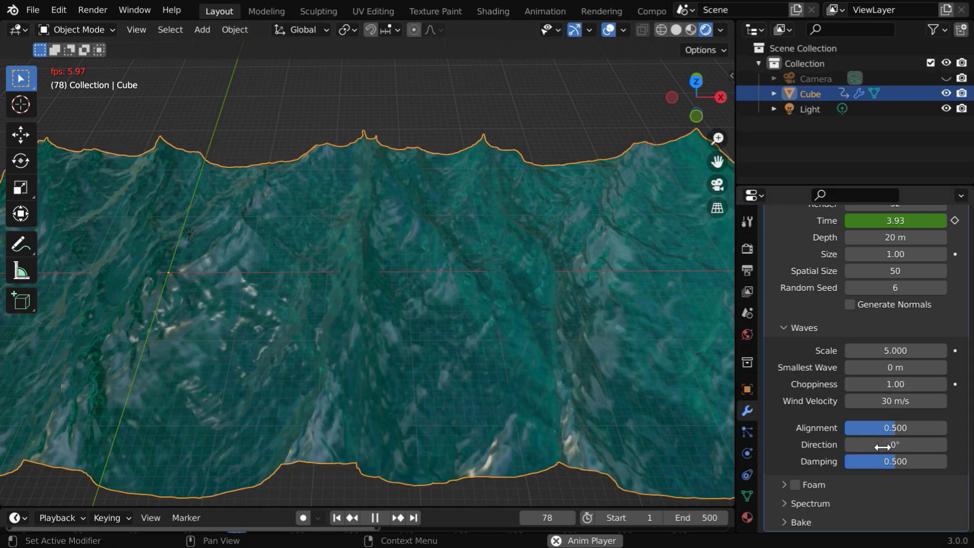
Set the wave Direction to -90°, then drag it back to about 0°
click(908, 445)
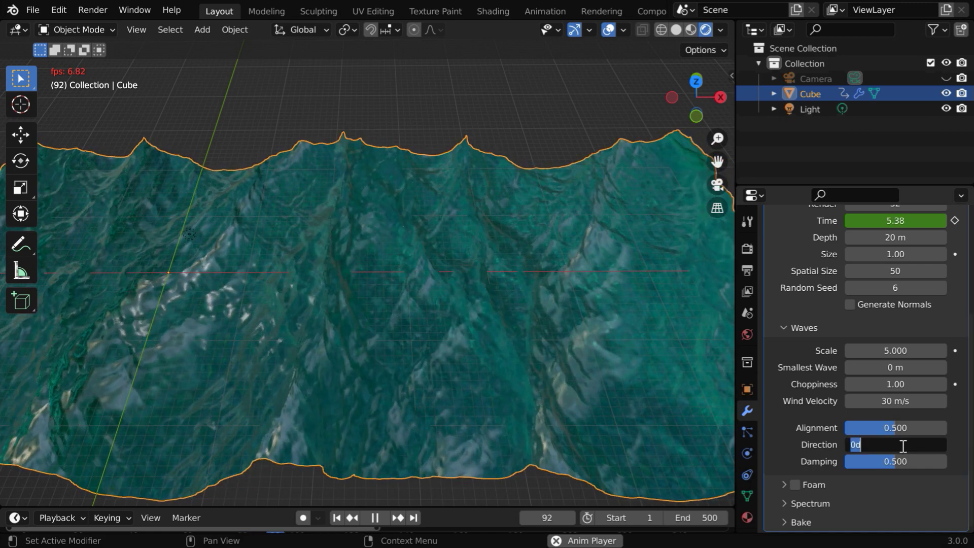
text(-90)
key(Return)
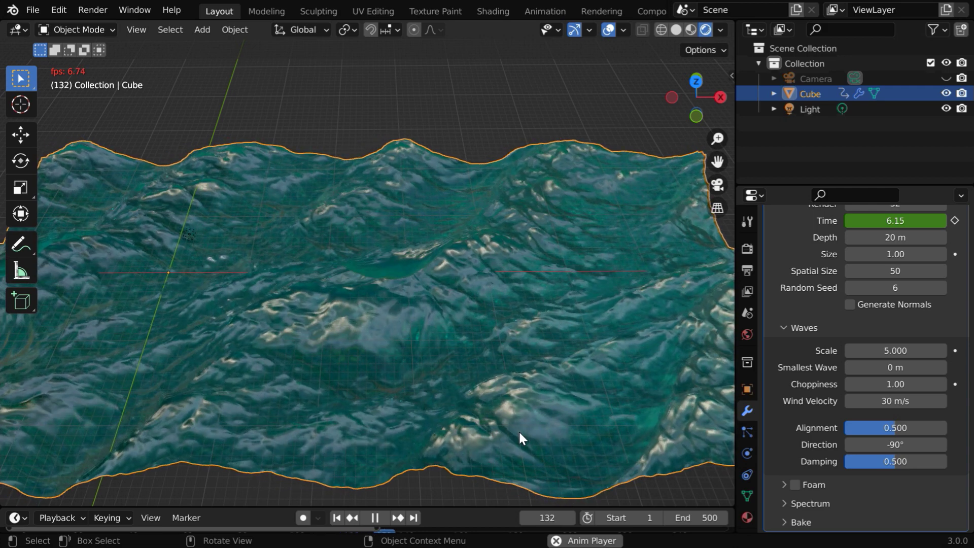
drag(904, 448, 890, 446)
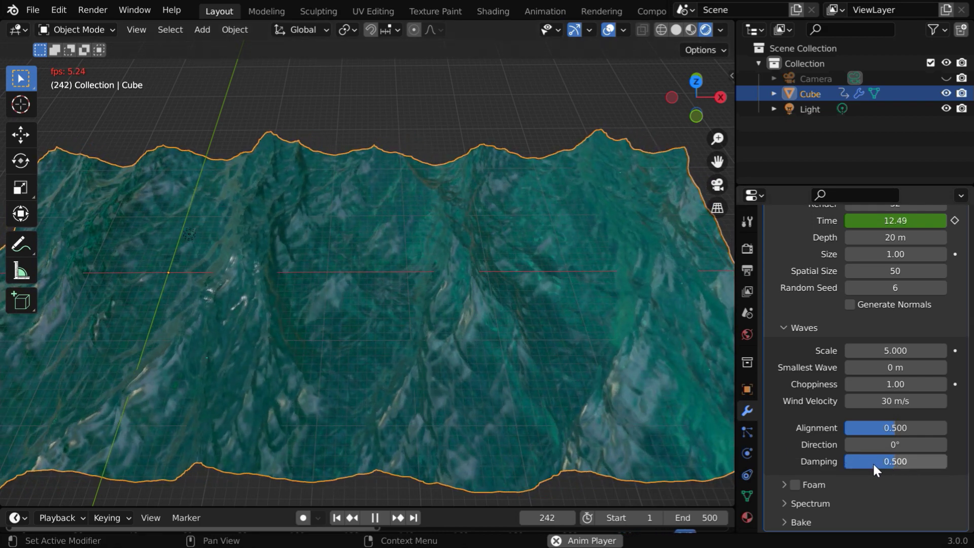
Try the Shallow Water spectrum with reduced Alignment and wave Scale 1, then replay
click(377, 517)
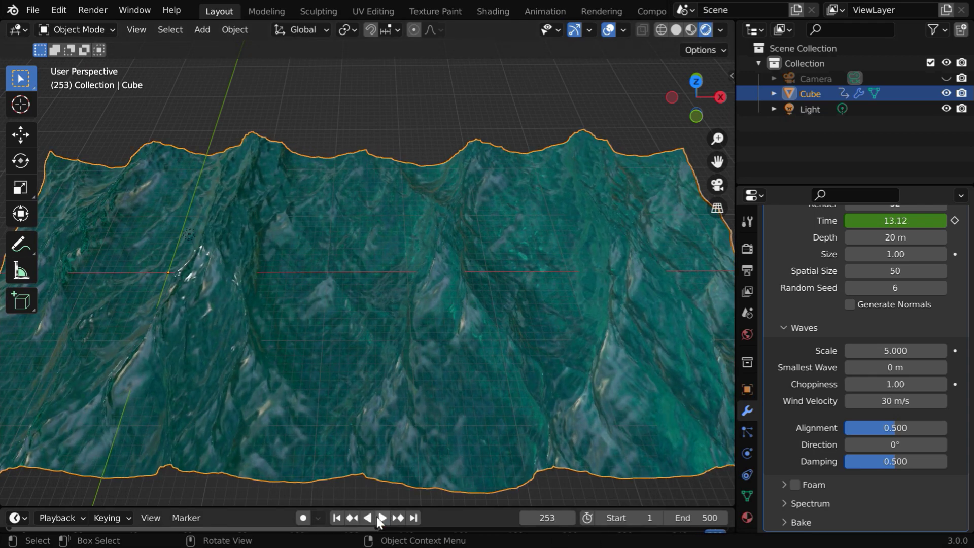
click(781, 502)
scroll(823, 504, down, 2)
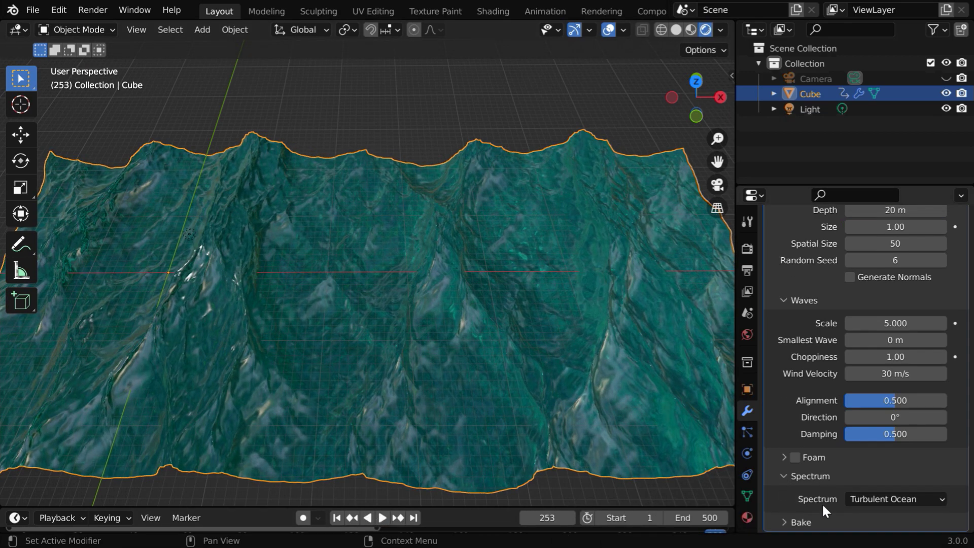
click(873, 498)
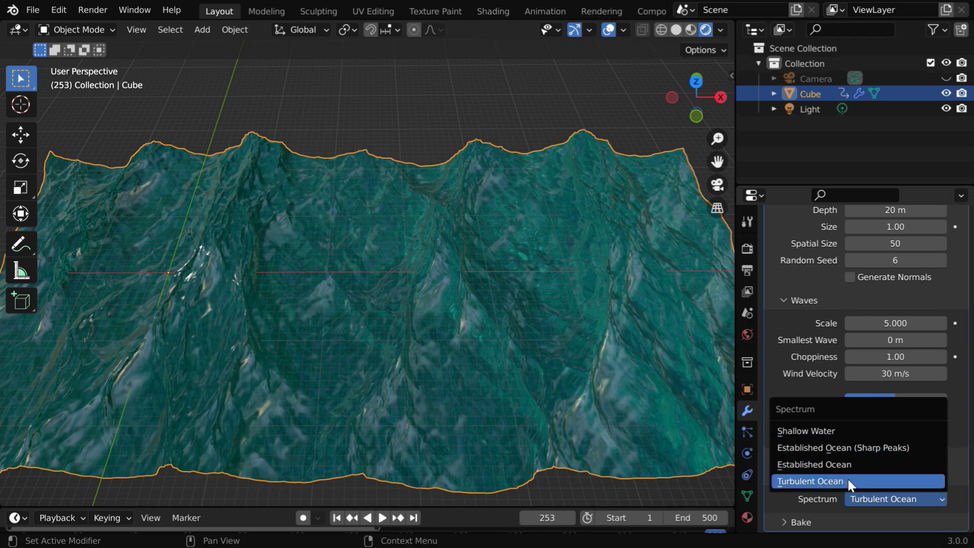
click(809, 430)
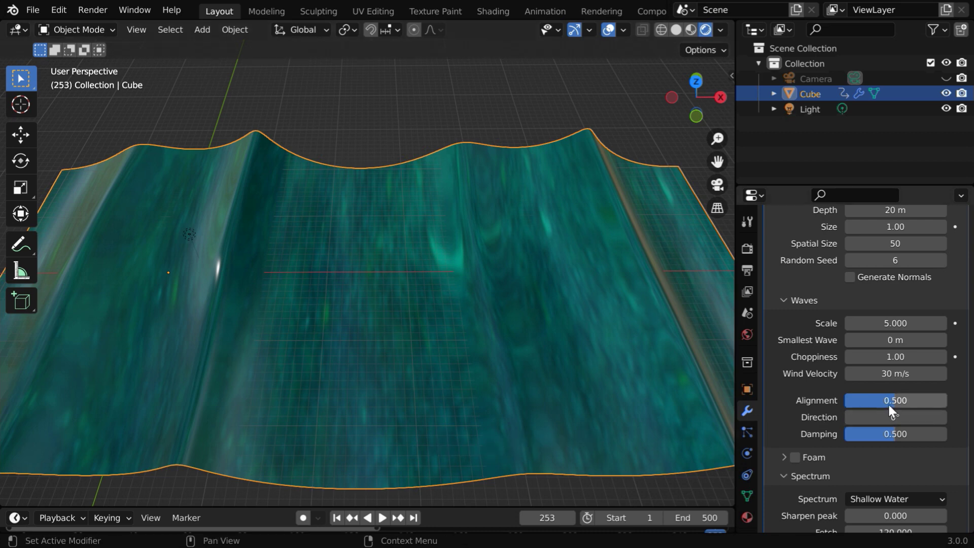
drag(890, 402, 843, 400)
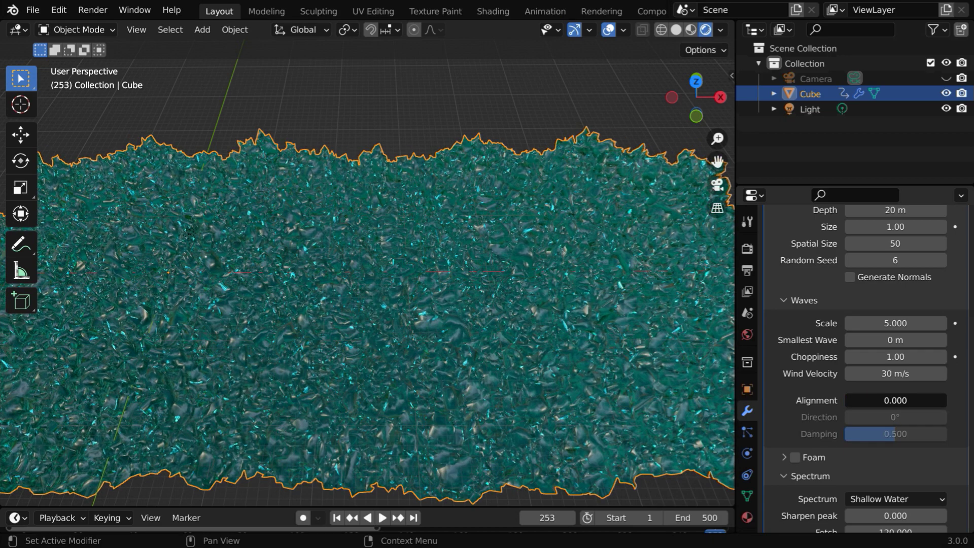
click(894, 324)
text(1)
key(Return)
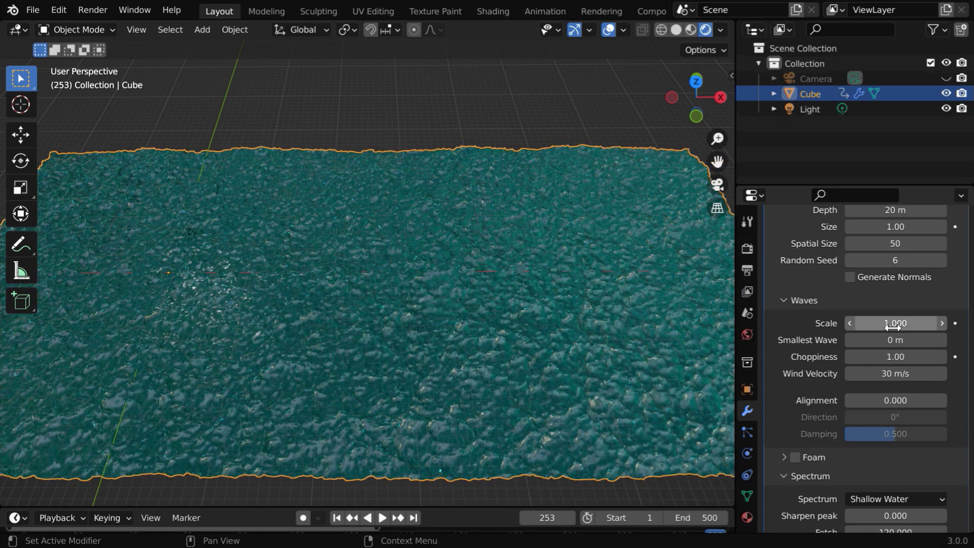
click(382, 518)
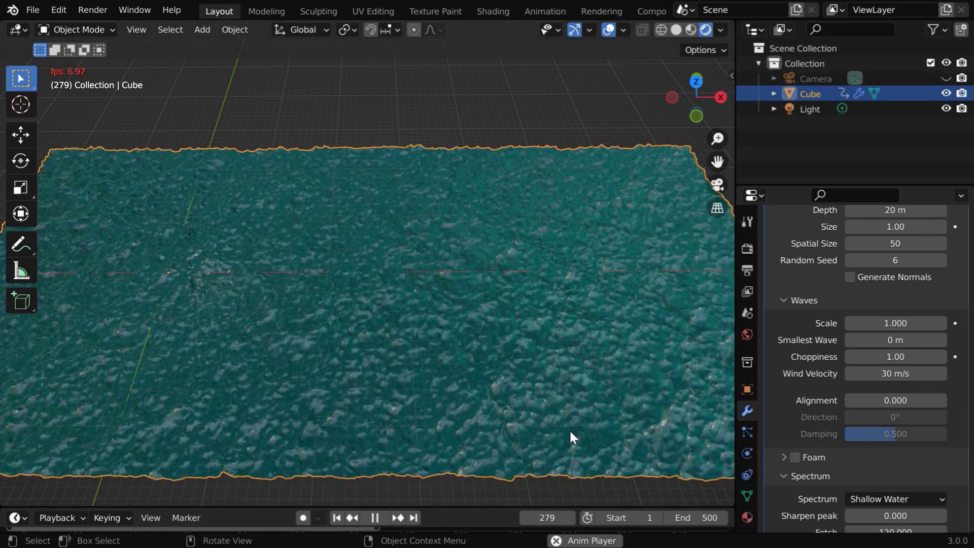
Switch to the Established Ocean spectrum with wave Scale 2
click(863, 498)
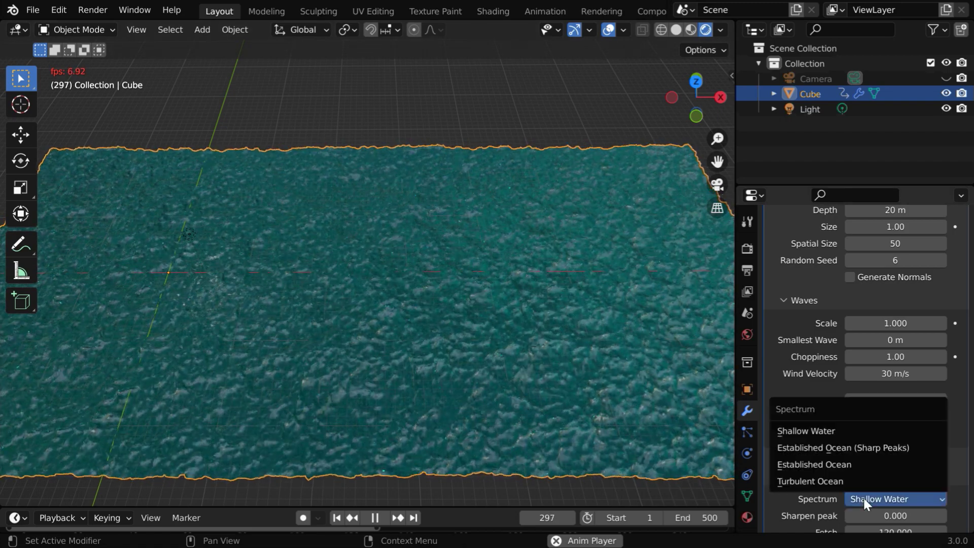
click(804, 465)
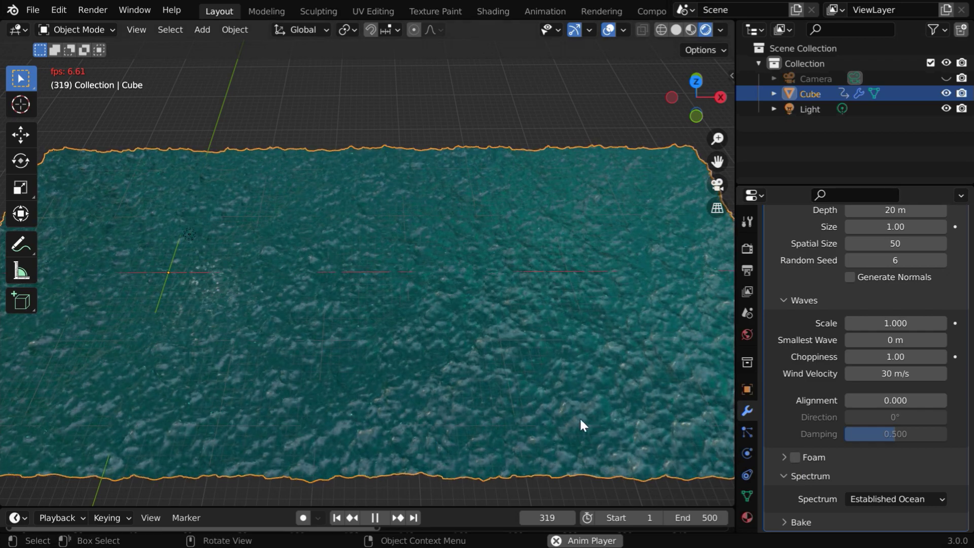
double_click(897, 325)
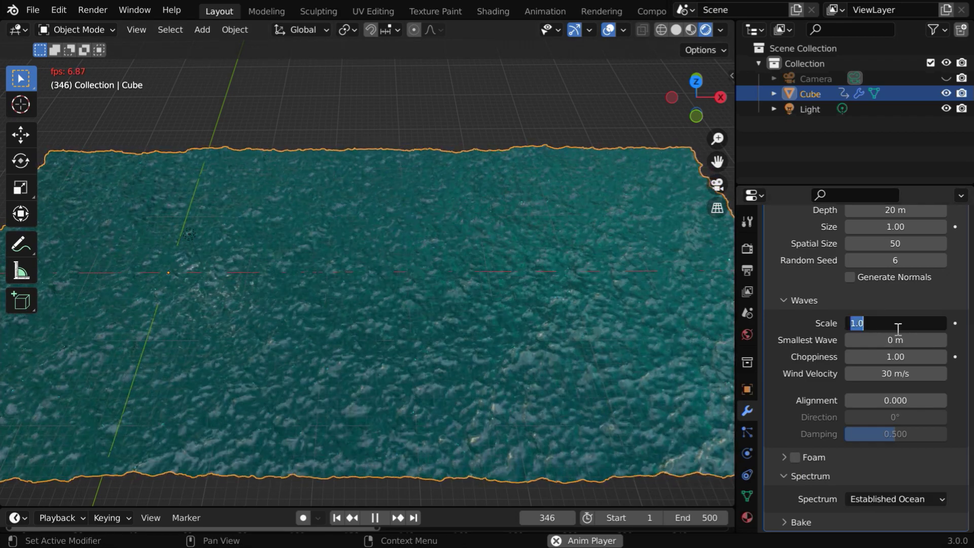
text(2)
key(Return)
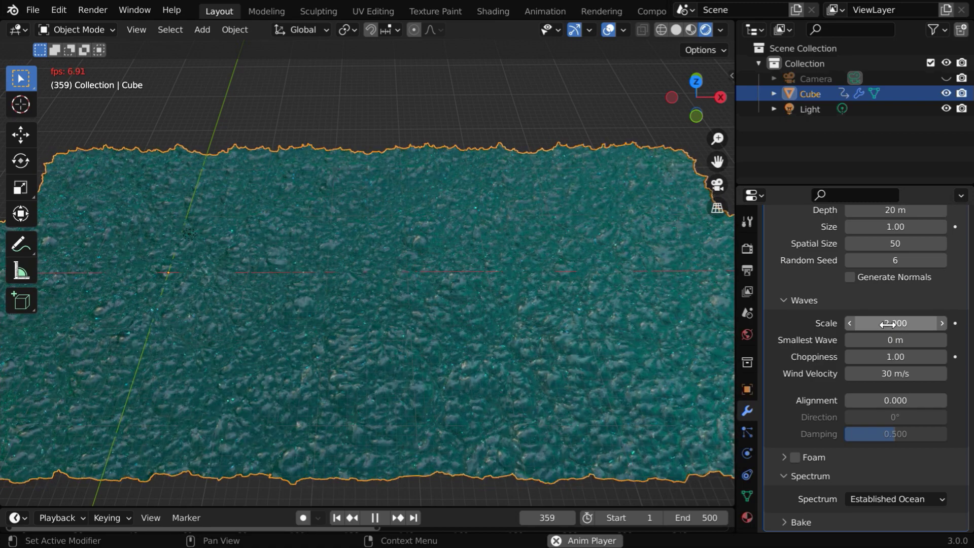
Use the Turbulent Ocean spectrum with wave Scale 5 and Alignment 0.5
click(879, 499)
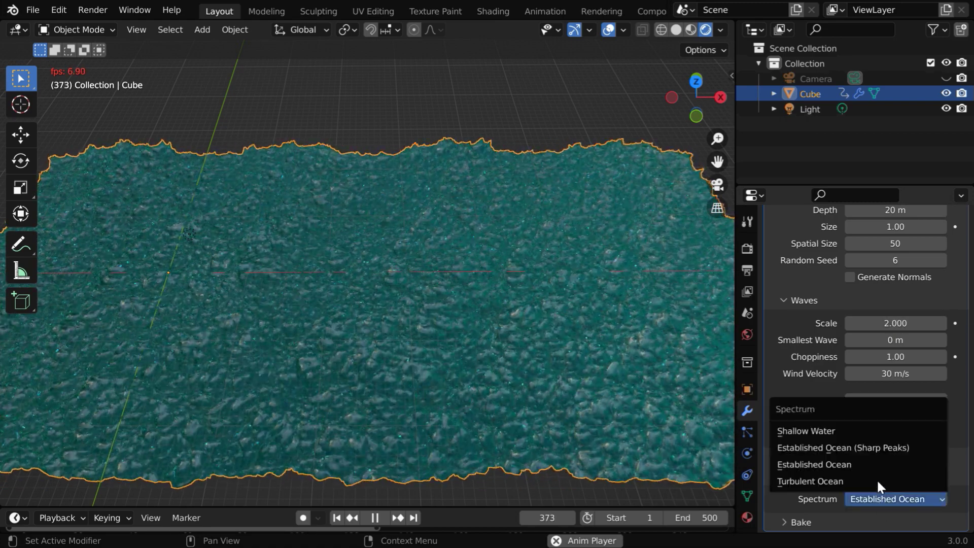
click(872, 479)
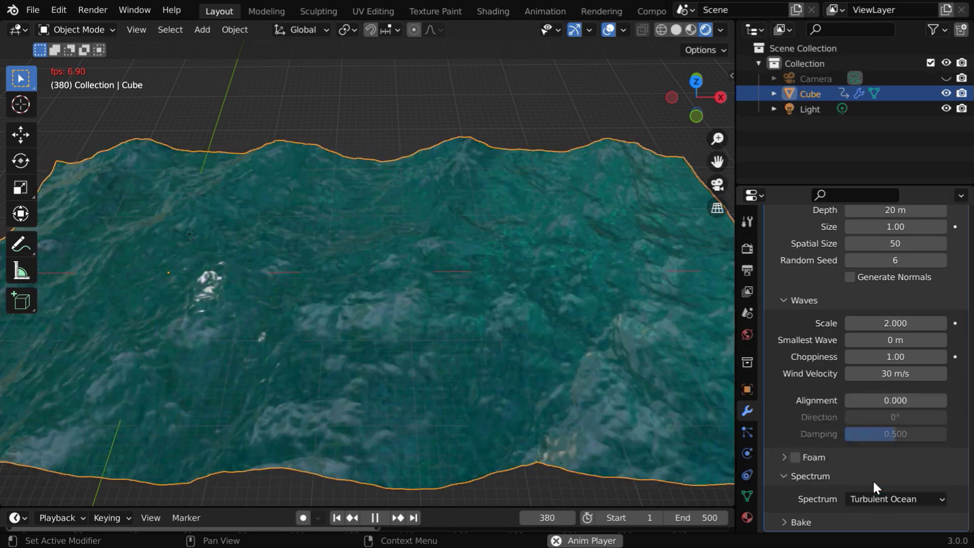
click(896, 325)
text(5)
key(Return)
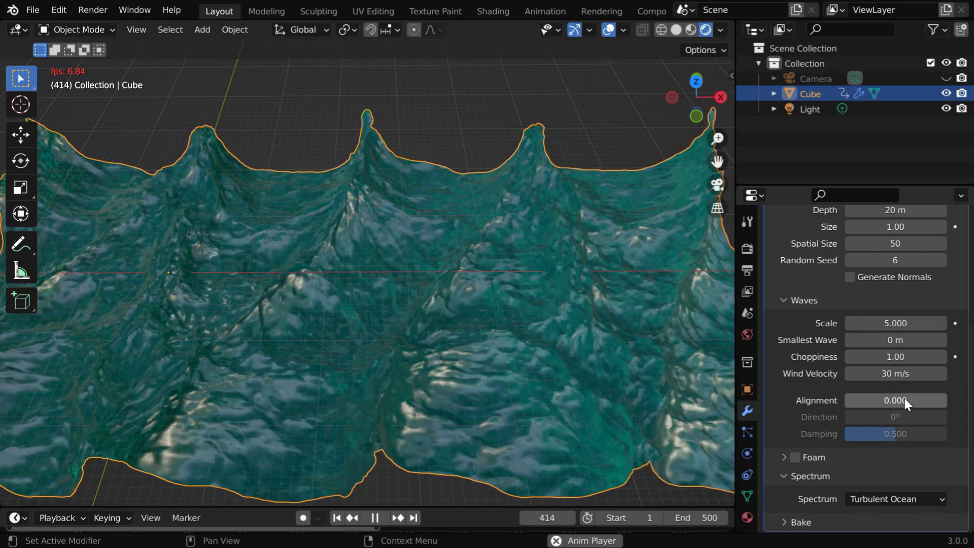
click(905, 398)
text(0.5)
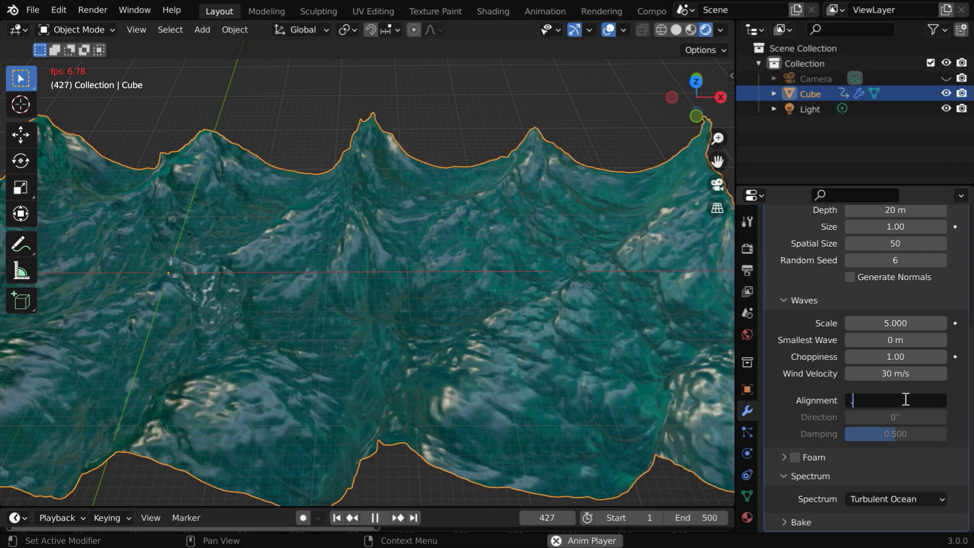
key(Return)
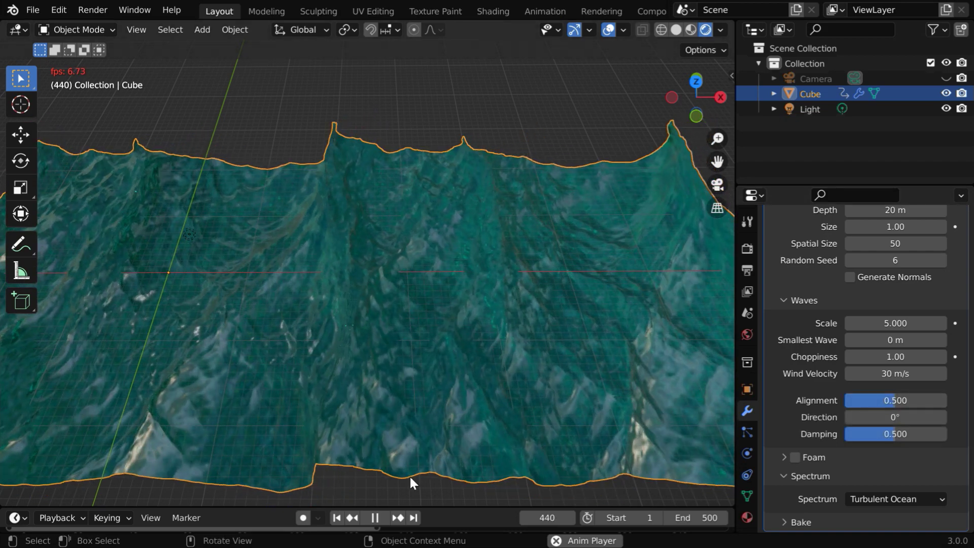
Tick Foam in the Ocean modifier, then split the viewport into left and right views
click(377, 519)
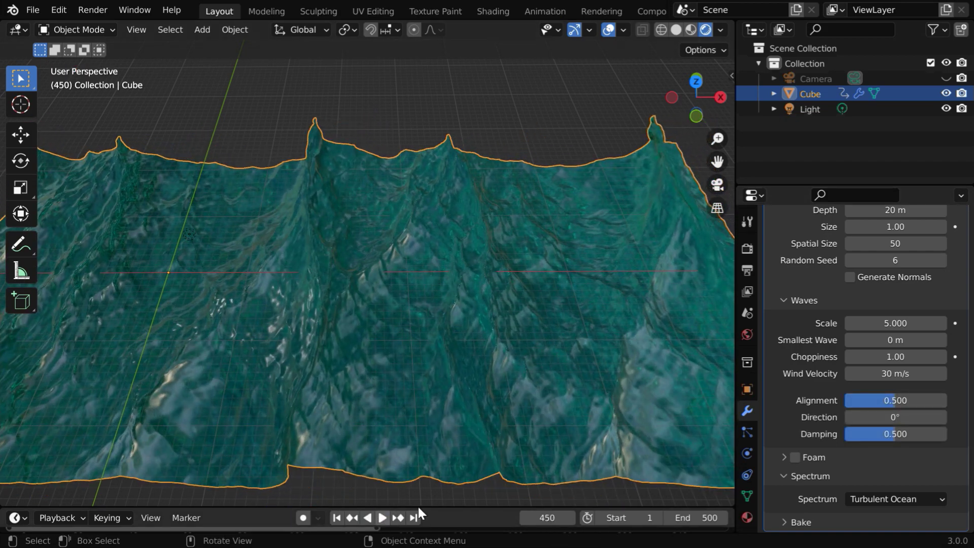
click(783, 457)
scroll(854, 462, down, 3)
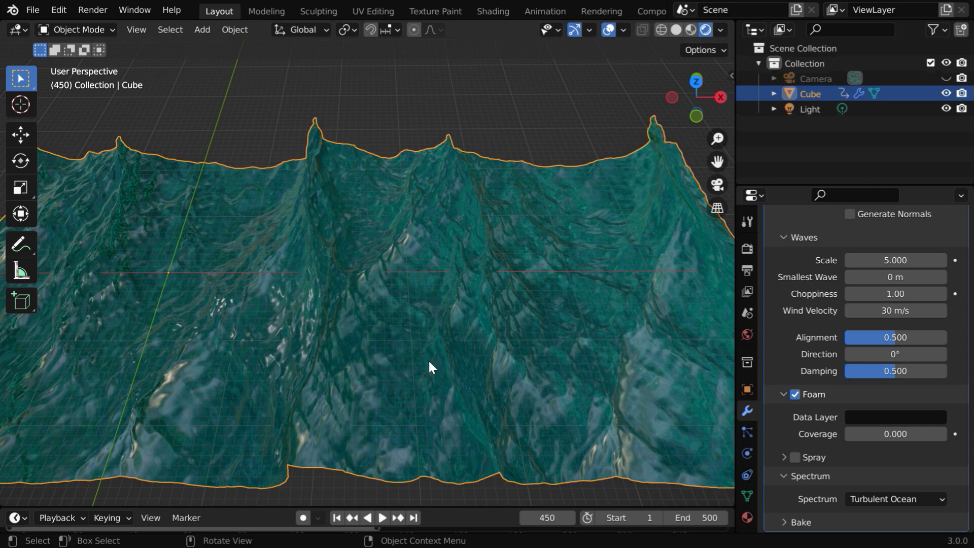
middle_drag(429, 362, 442, 331)
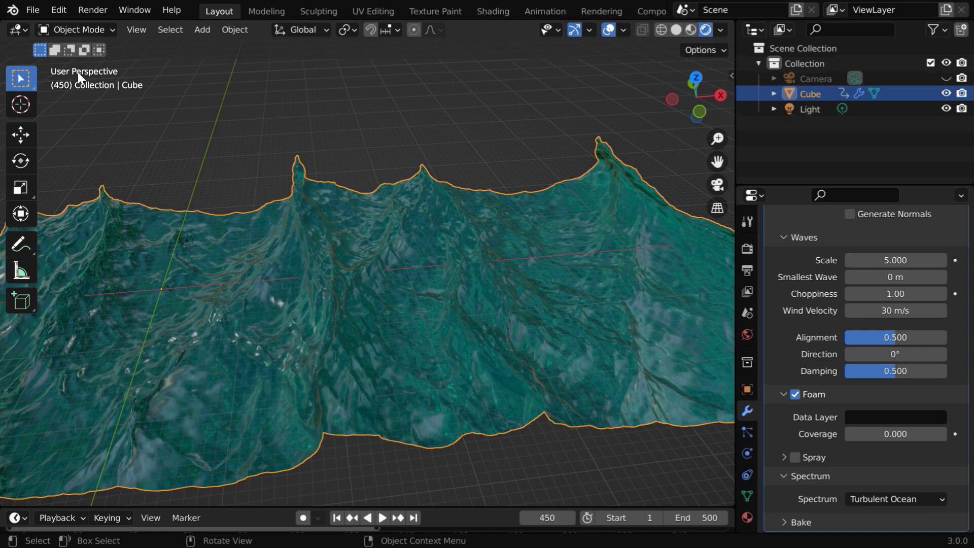
drag(8, 29, 409, 37)
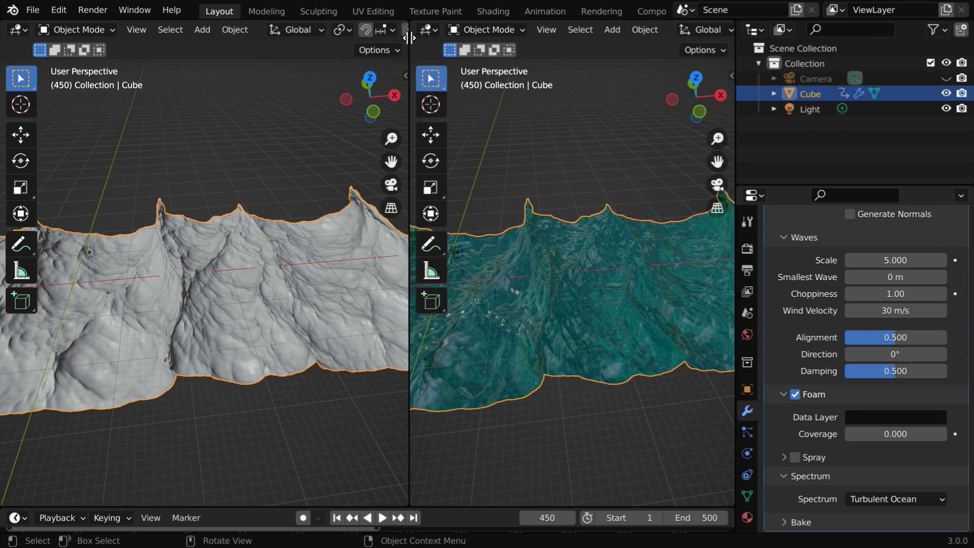
Turn the left view into the Shader Editor and arrange the water material's nodes
click(19, 30)
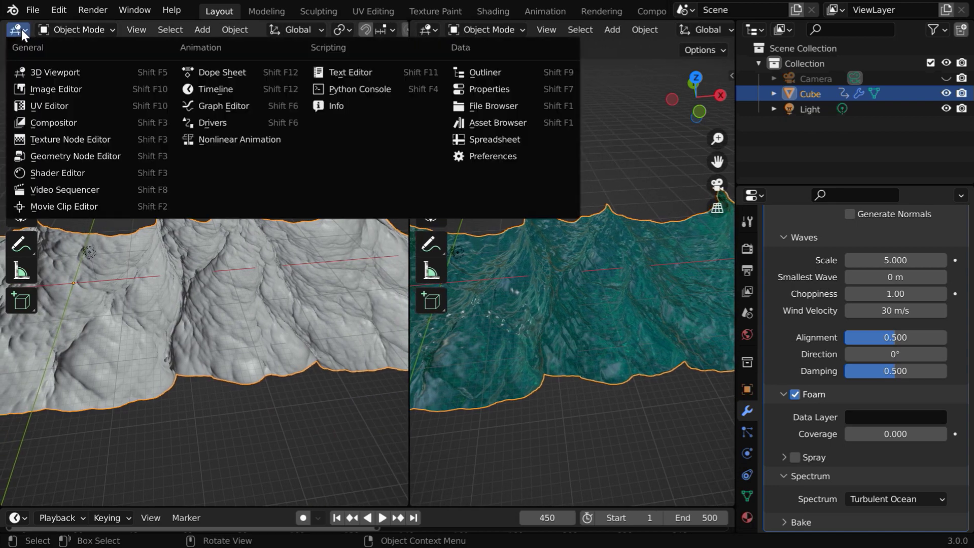
click(61, 173)
drag(254, 202, 395, 208)
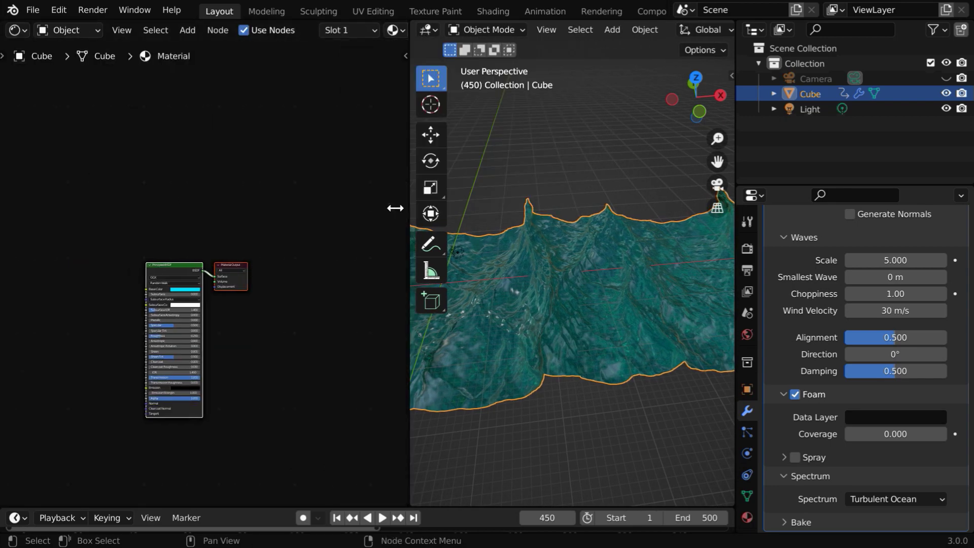
scroll(210, 336, up, 4)
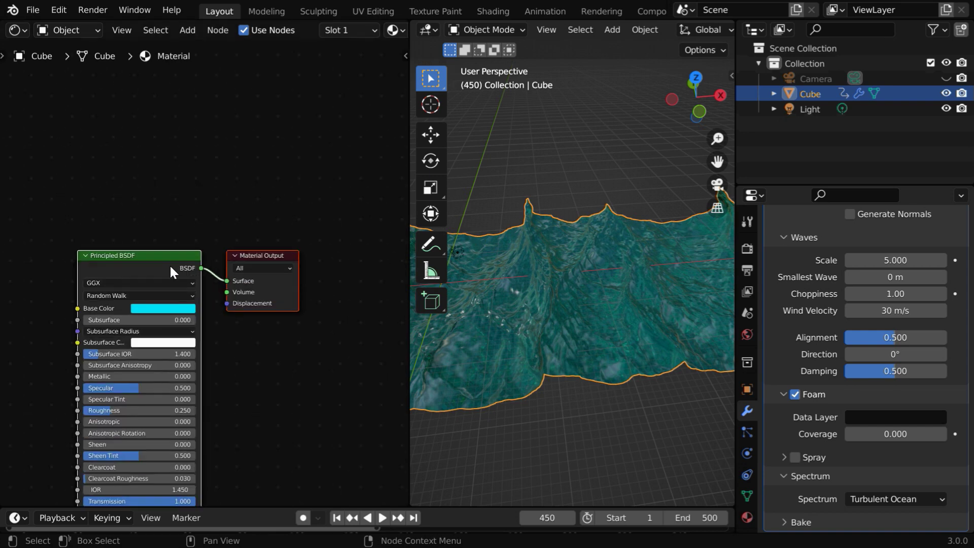
scroll(255, 281, up, 2)
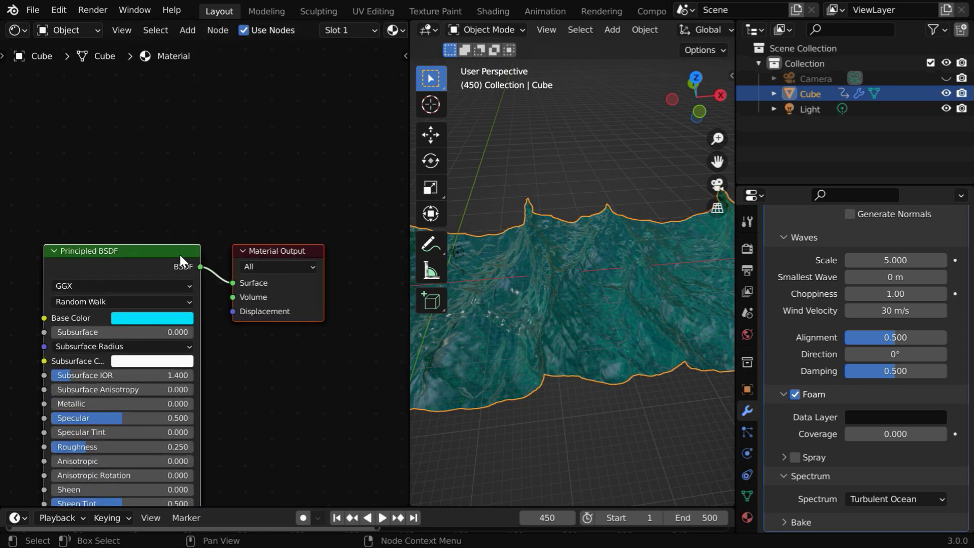
drag(179, 253, 139, 110)
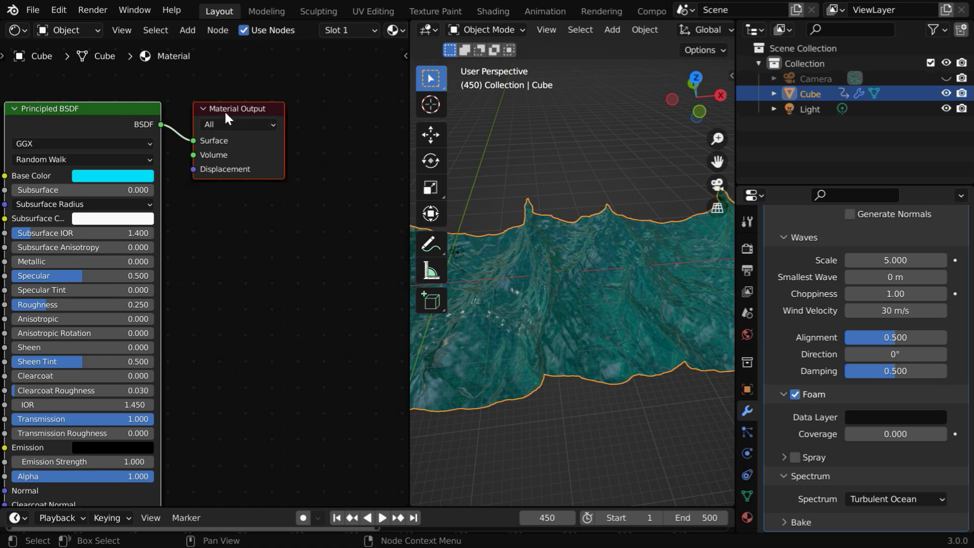
click(272, 103)
drag(273, 103, 348, 106)
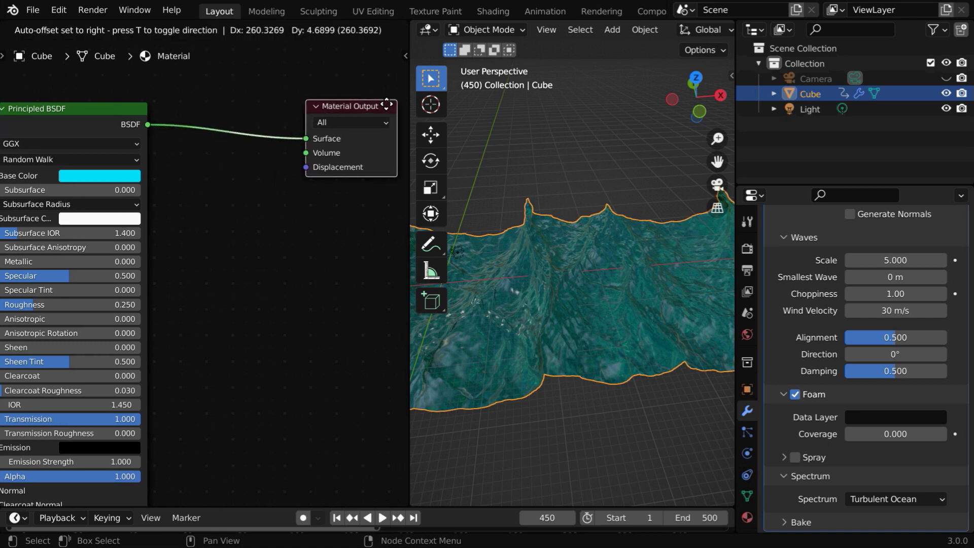
right_click(386, 105)
Insert a Mix Shader node between the Principled BSDF and Material Output
click(187, 31)
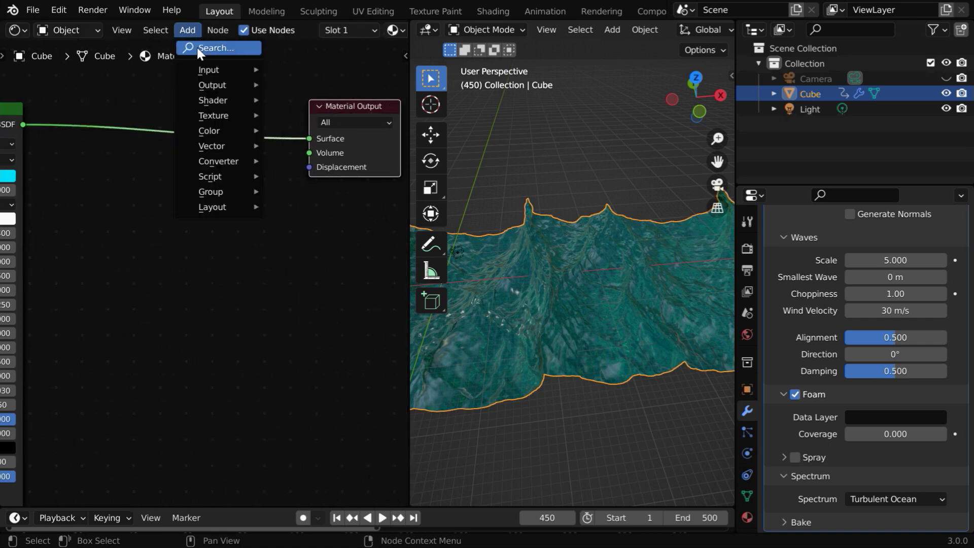
mouse_move(213, 100)
click(304, 191)
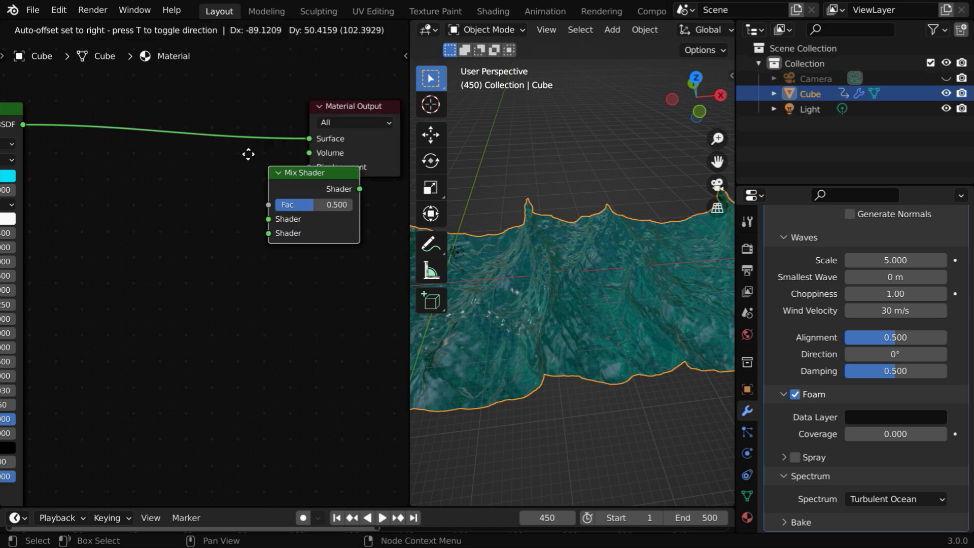
click(160, 111)
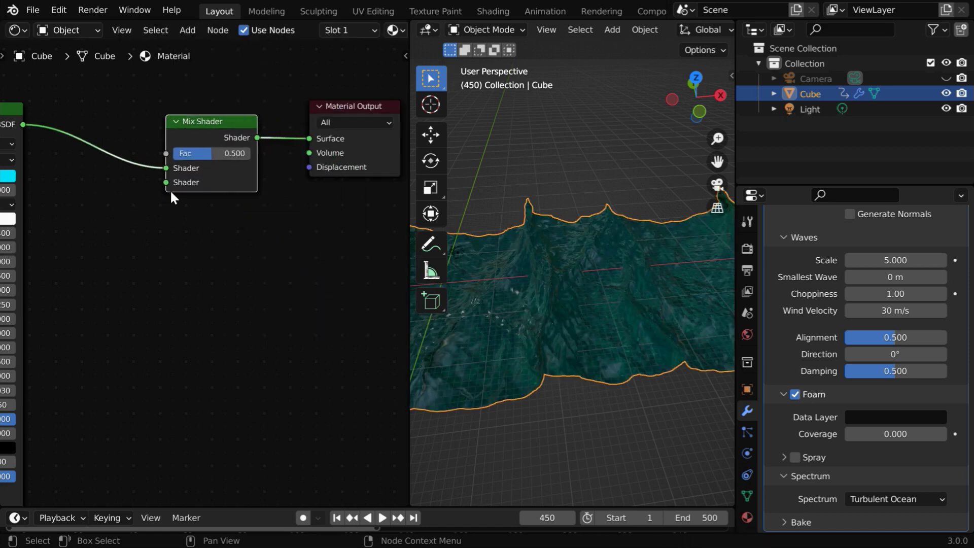
Add an Emission node feeding the Mix Shader's second shader input
click(187, 30)
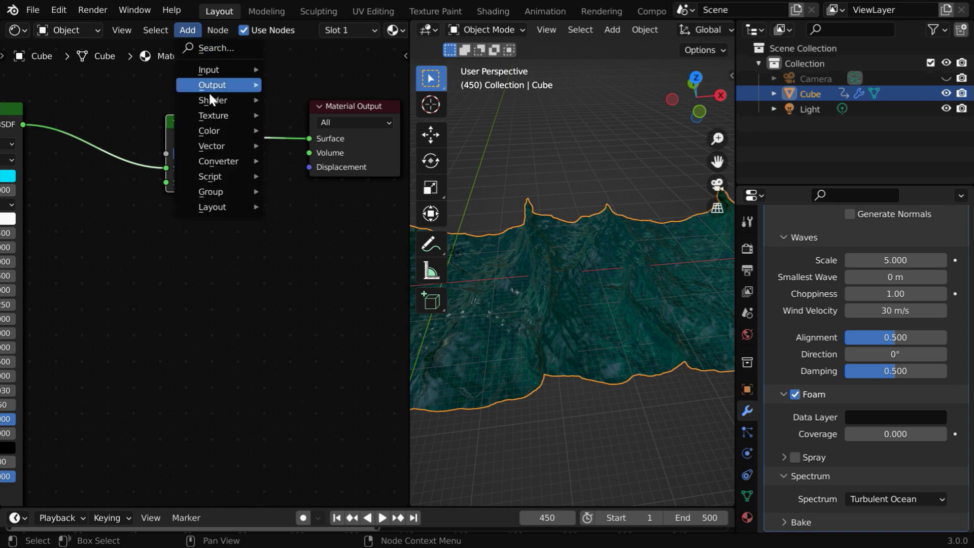
mouse_move(211, 100)
click(309, 130)
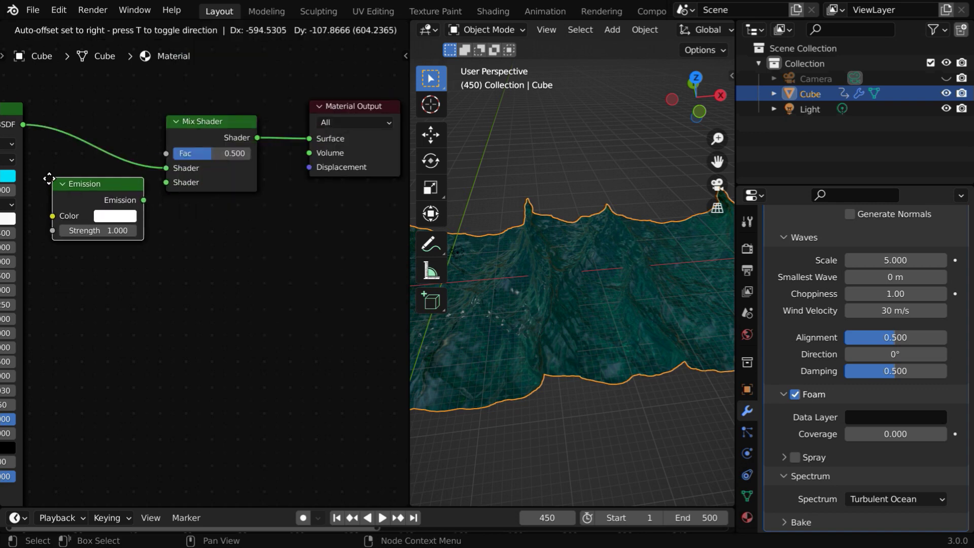
click(35, 179)
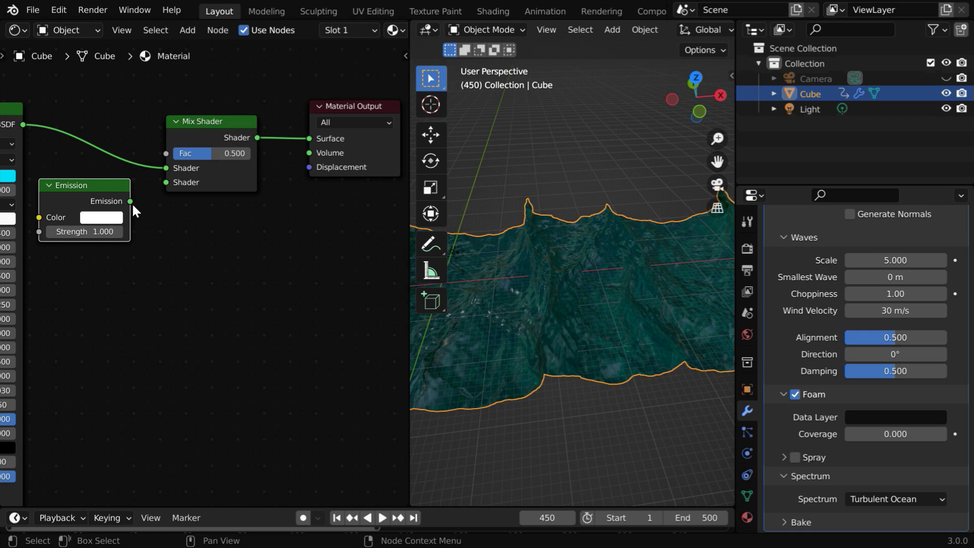
drag(131, 201, 167, 182)
middle_drag(161, 272, 349, 288)
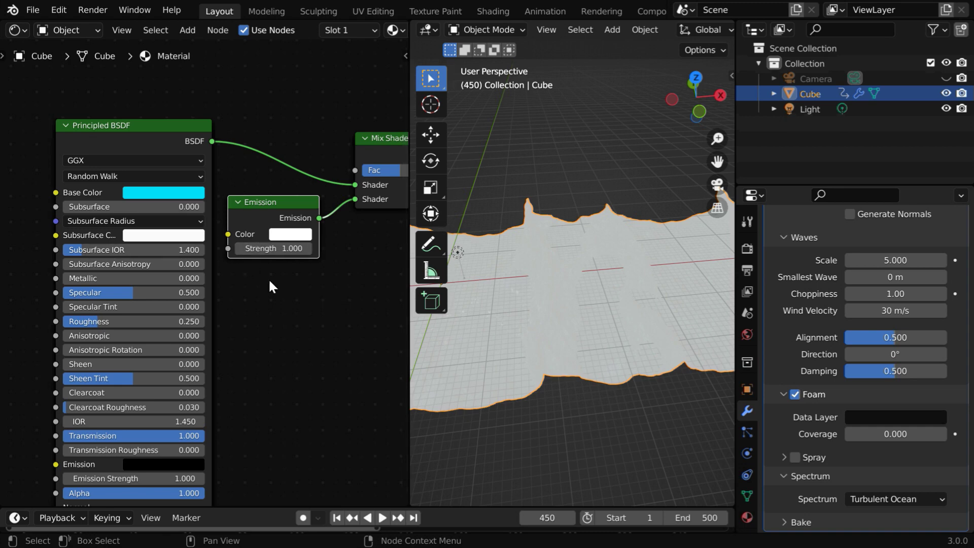
scroll(279, 314, down, 2)
drag(172, 163, 86, 139)
Add an Attribute node and connect its Color to the Emission Color
click(188, 30)
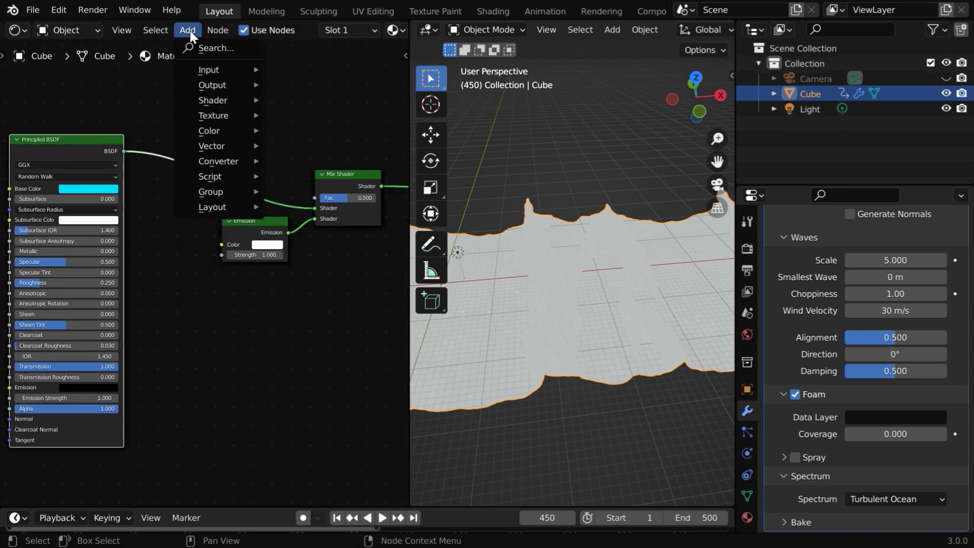
mouse_move(206, 71)
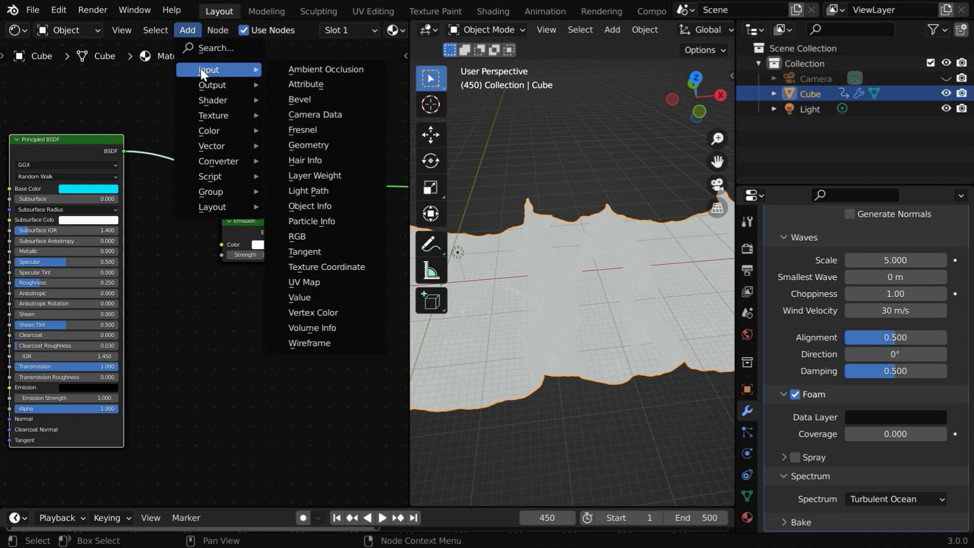
click(310, 84)
click(127, 213)
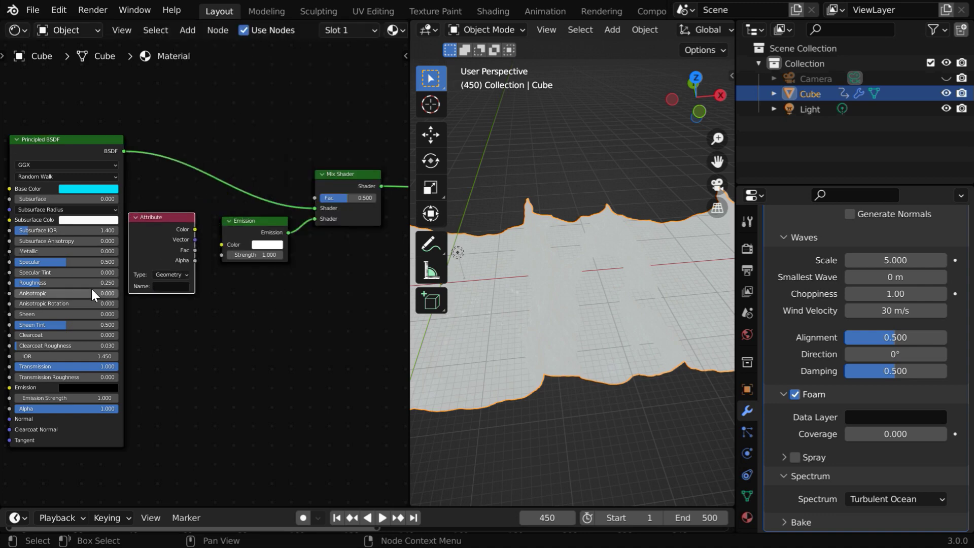
scroll(84, 287, up, 2)
middle_drag(85, 287, 156, 294)
drag(261, 210, 303, 235)
scroll(296, 349, down, 3)
scroll(287, 361, down, 1)
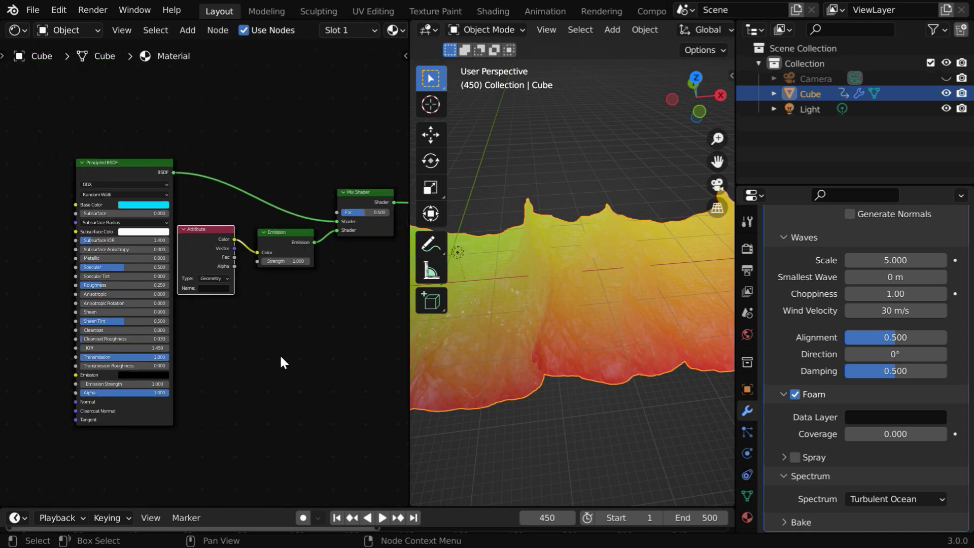
middle_drag(257, 324, 239, 338)
scroll(190, 328, up, 2)
scroll(202, 330, up, 1)
scroll(147, 269, up, 1)
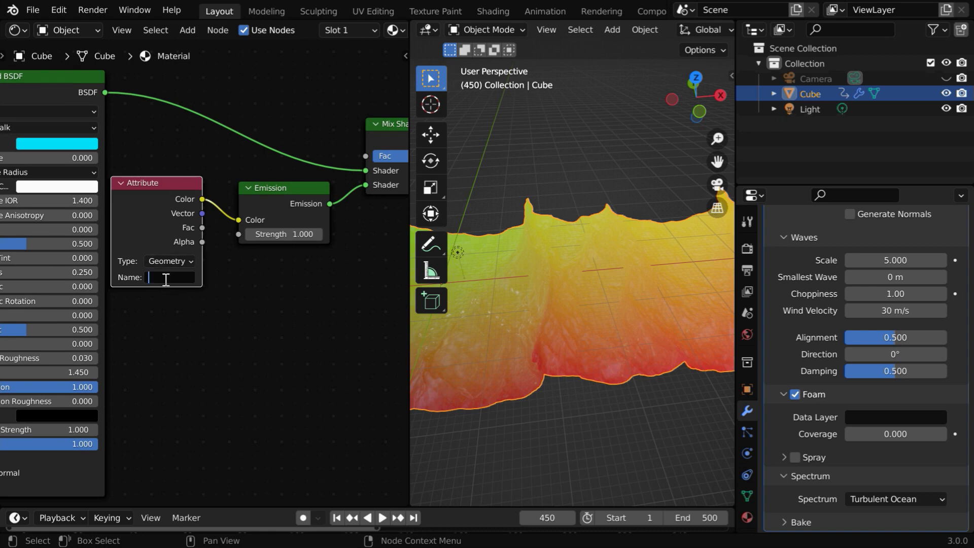
Name the Attribute node's attribute 'Foam'
click(164, 277)
text(Foam)
key(Return)
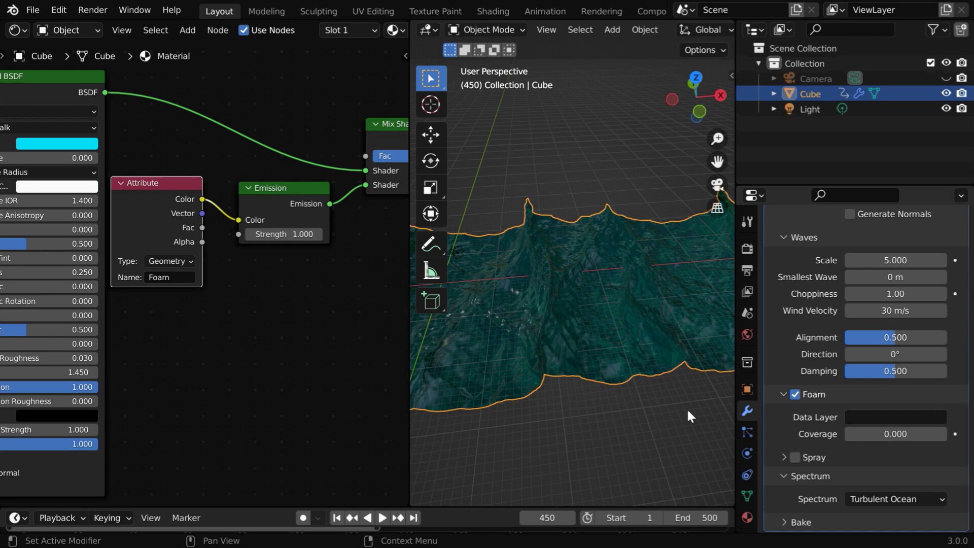
Set the Ocean modifier's Foam Data Layer name to 'Foam'
drag(409, 385, 142, 391)
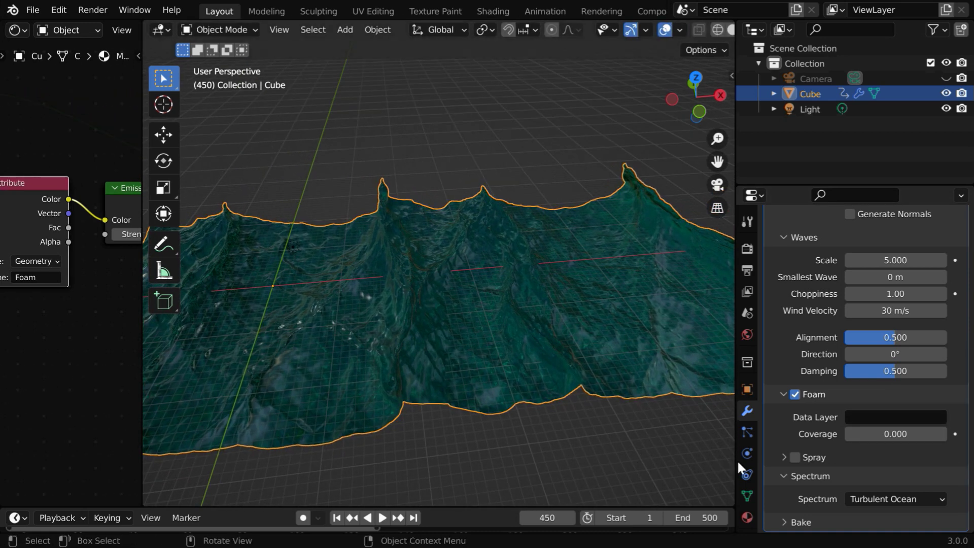
click(865, 418)
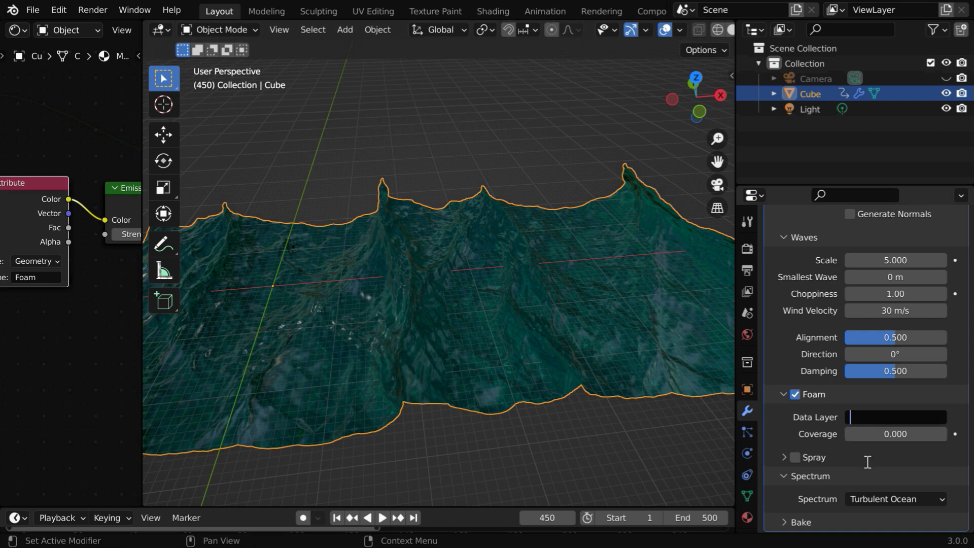
text(Foam)
key(Return)
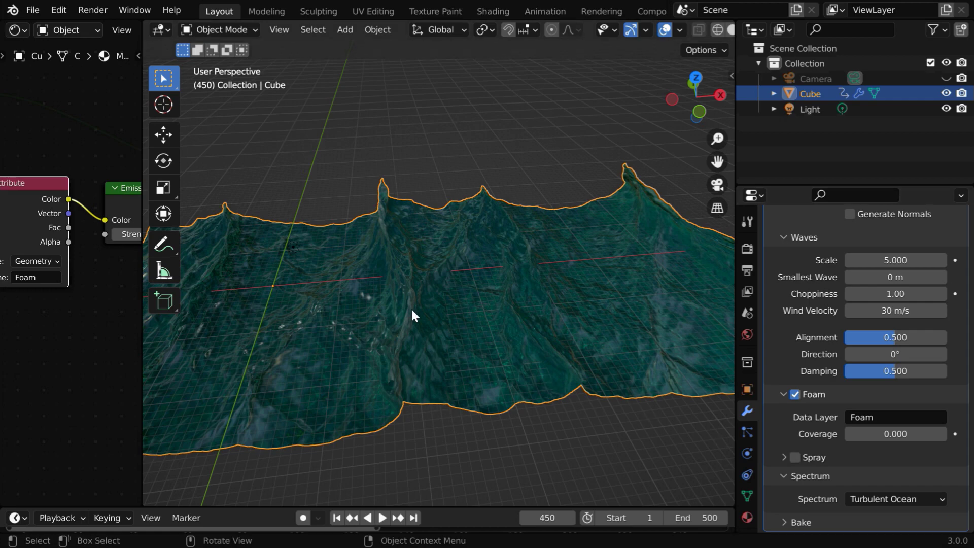
Set the Emission node's Strength to 5
middle_drag(406, 347, 435, 319)
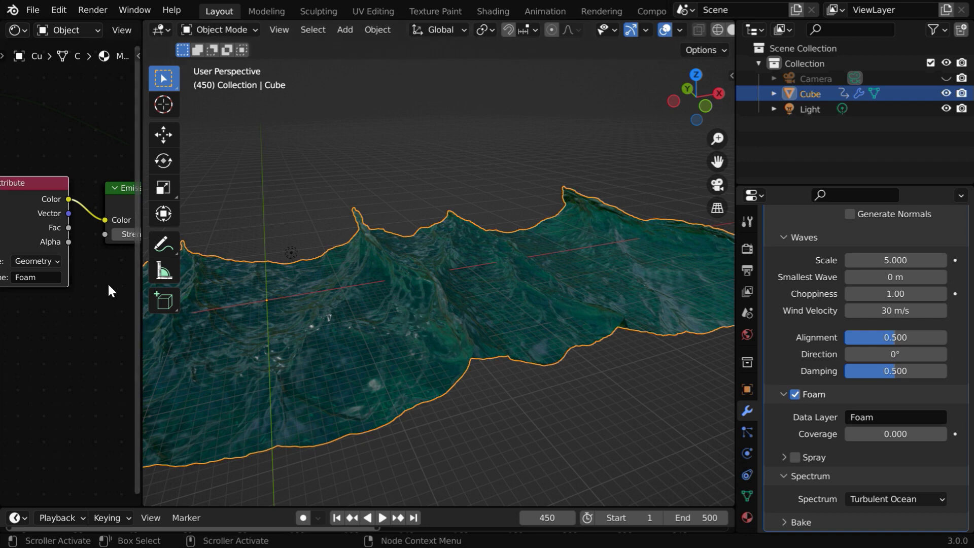
middle_drag(108, 282, 30, 317)
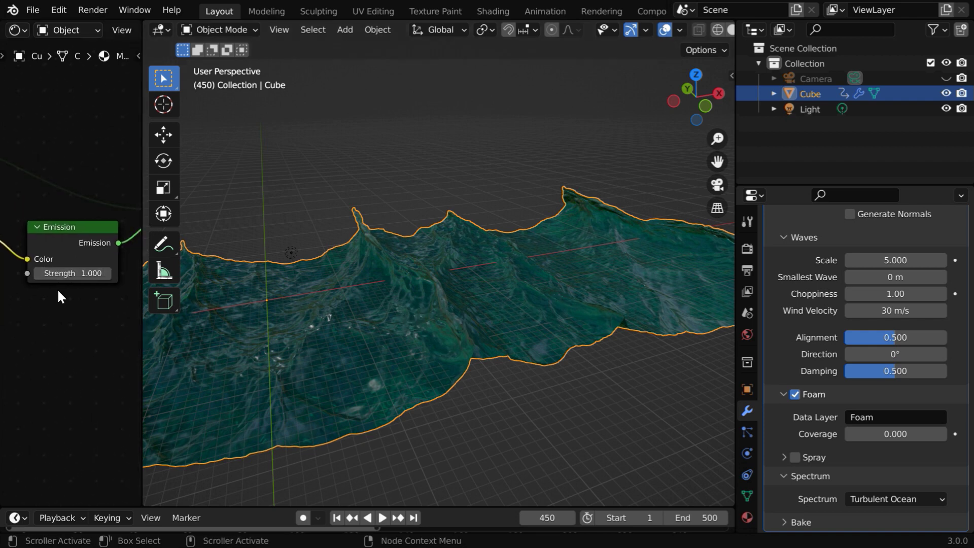
click(72, 273)
text(5)
key(Return)
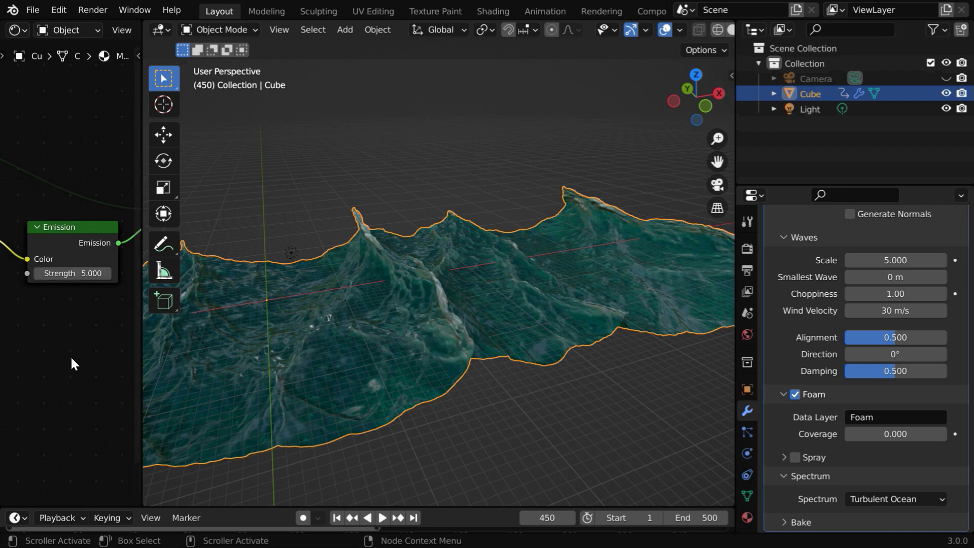
Set foam Coverage to 0.100 and play the animation to preview the glowing foam
scroll(466, 310, up, 3)
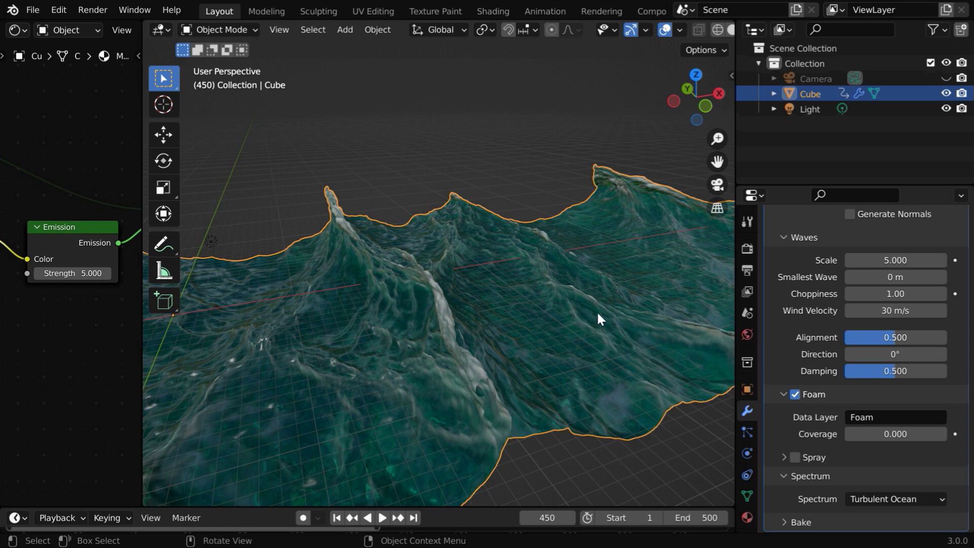
click(887, 433)
text(.1)
key(Return)
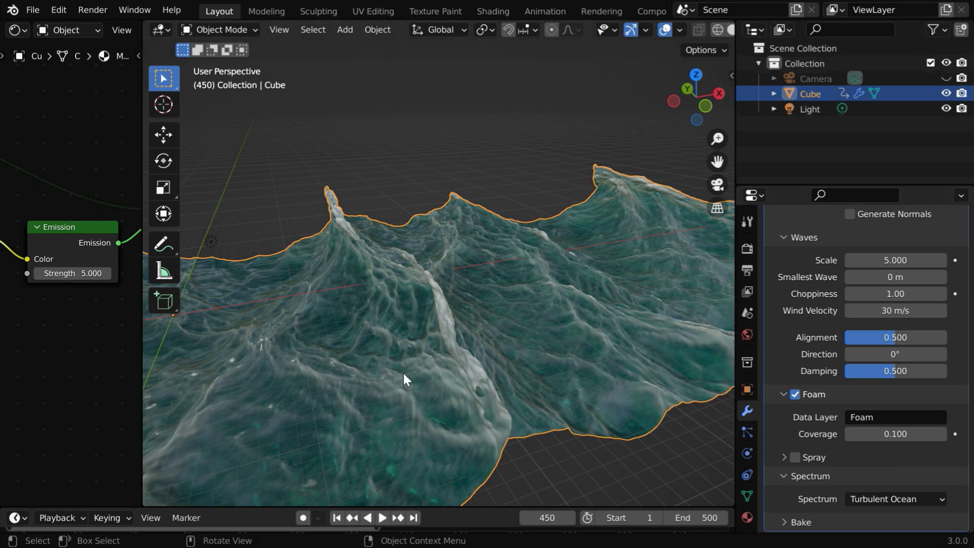
mouse_move(403, 375)
middle_down()
mouse_move(478, 361)
mouse_move(369, 372)
mouse_move(400, 374)
middle_up()
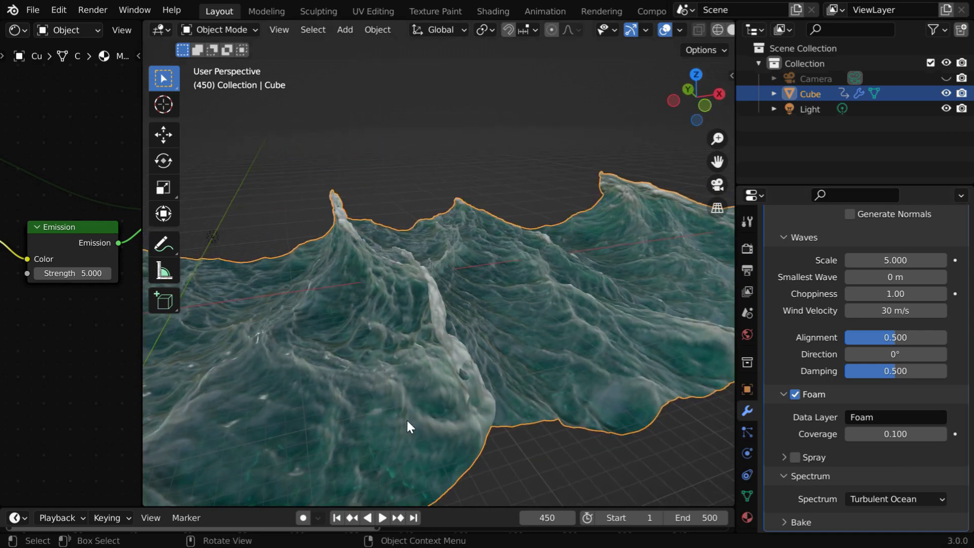
click(387, 516)
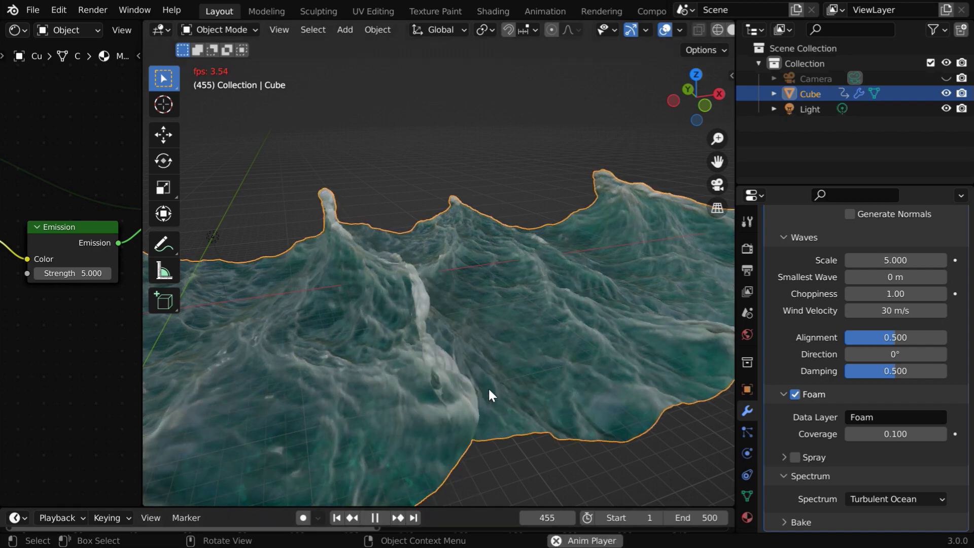
middle_drag(513, 382, 493, 403)
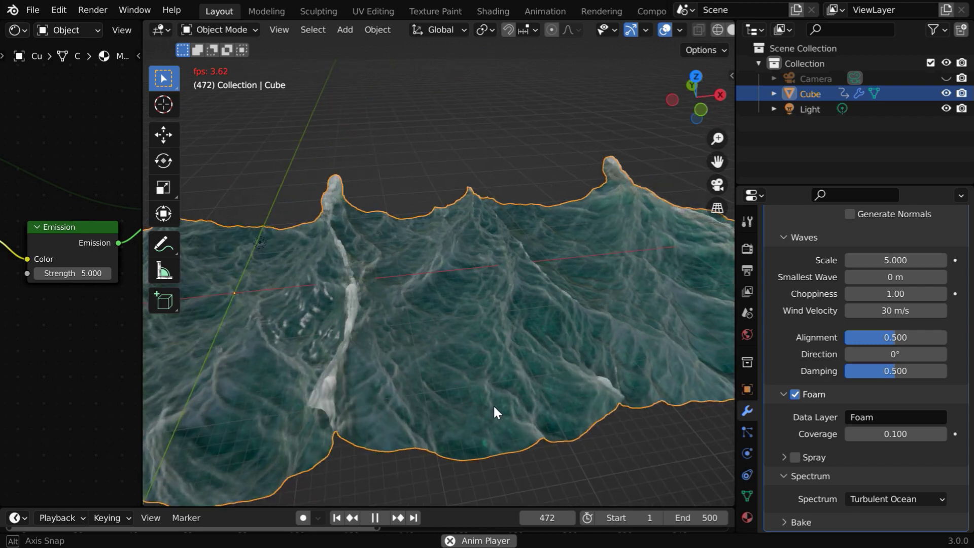
click(377, 517)
Reset the Ocean modifier's foam Coverage to 0
drag(142, 389, 357, 390)
middle_drag(163, 367, 269, 369)
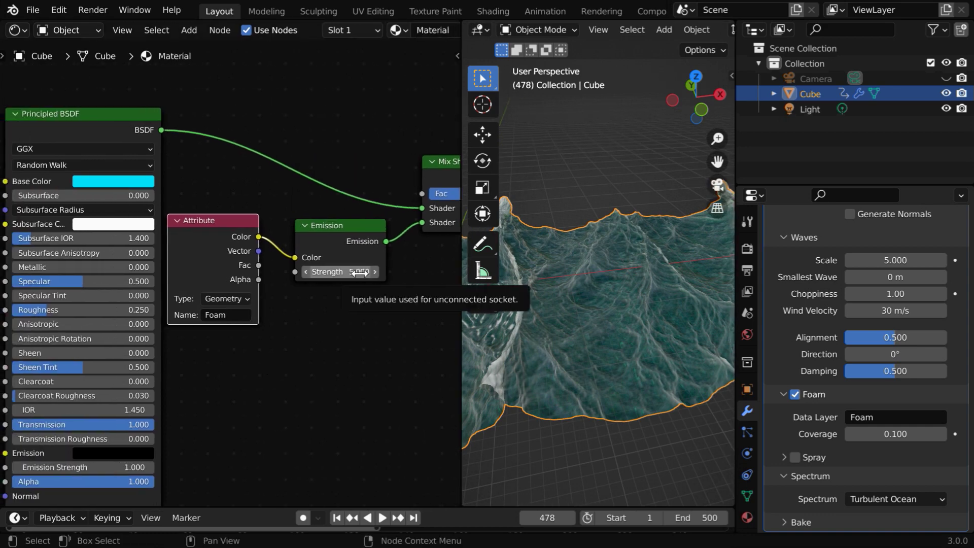
click(895, 434)
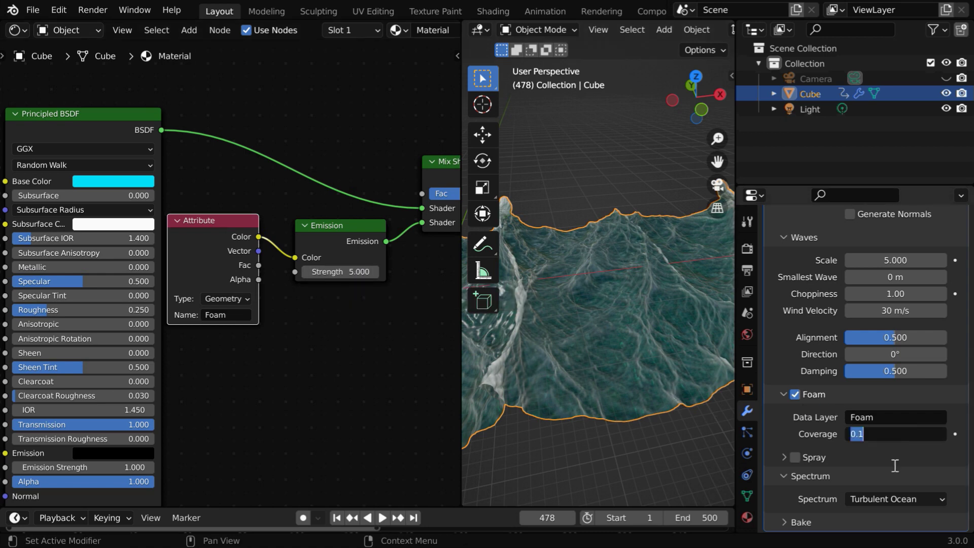
text(0)
key(Return)
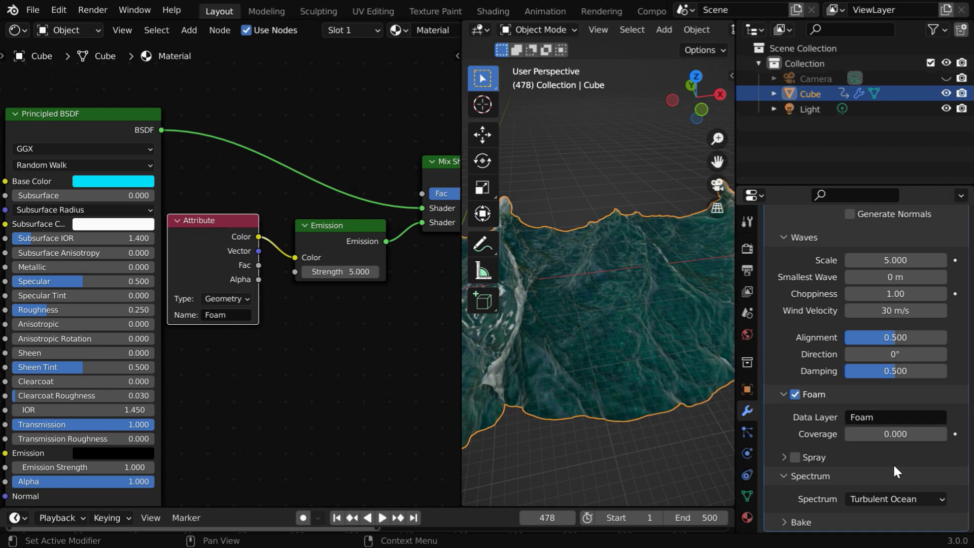
Raise the Emission Strength to 20 and widen the 3D viewport again
click(340, 271)
text(20)
key(Return)
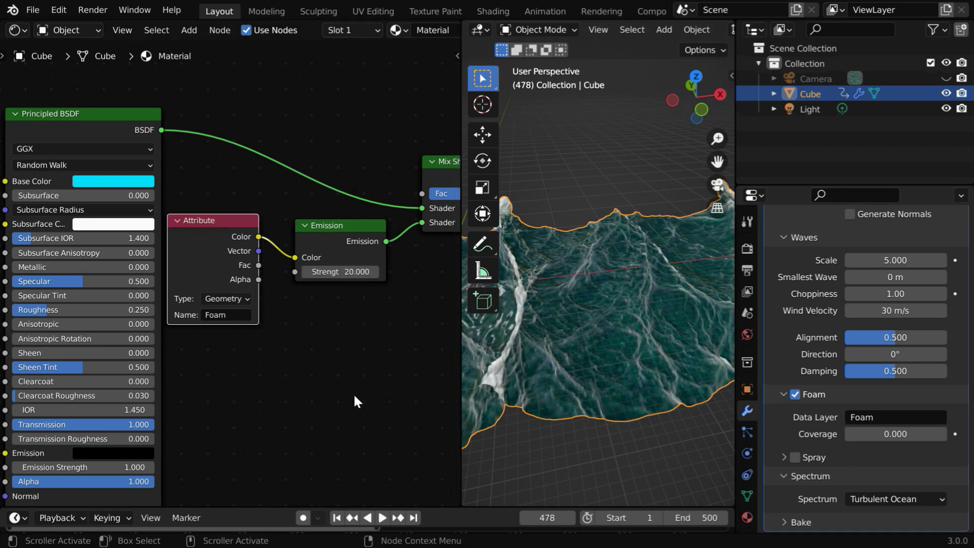
drag(462, 368, 107, 364)
Play the ocean animation and orbit the view to watch the white foam on the moving crests
click(383, 518)
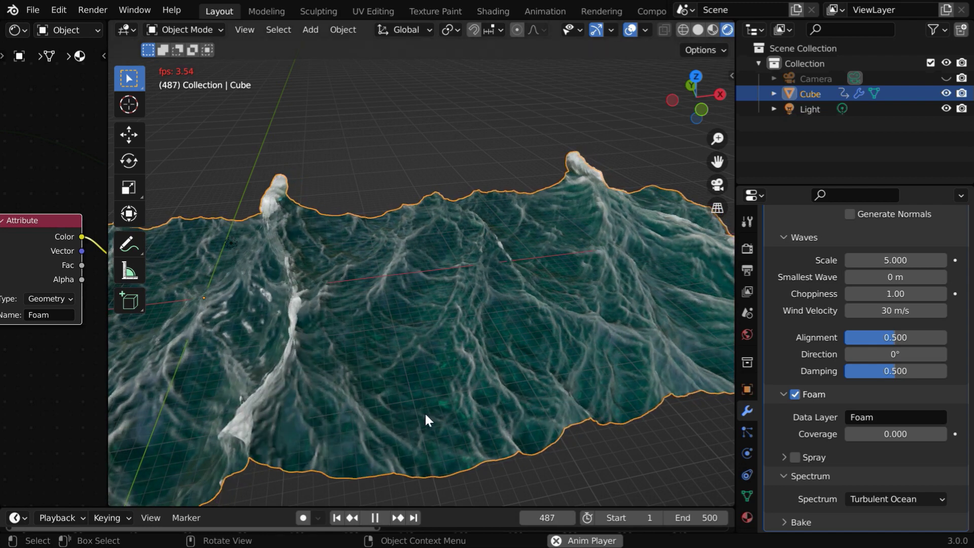
middle_drag(486, 422, 614, 449)
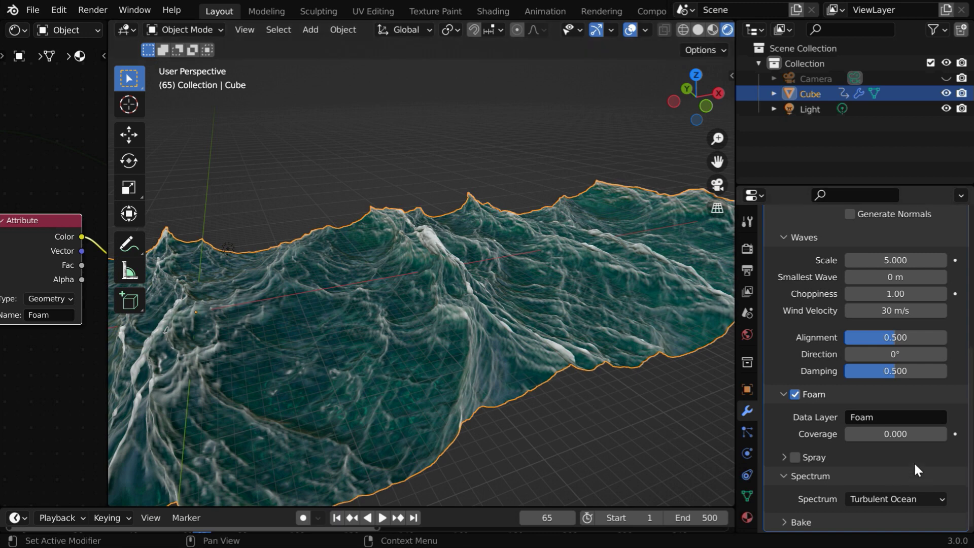
Set the Ocean modifier's foam Coverage to -0.100 and view the sparser foam from a new angle
click(910, 434)
text(-0)
text(.1)
key(Return)
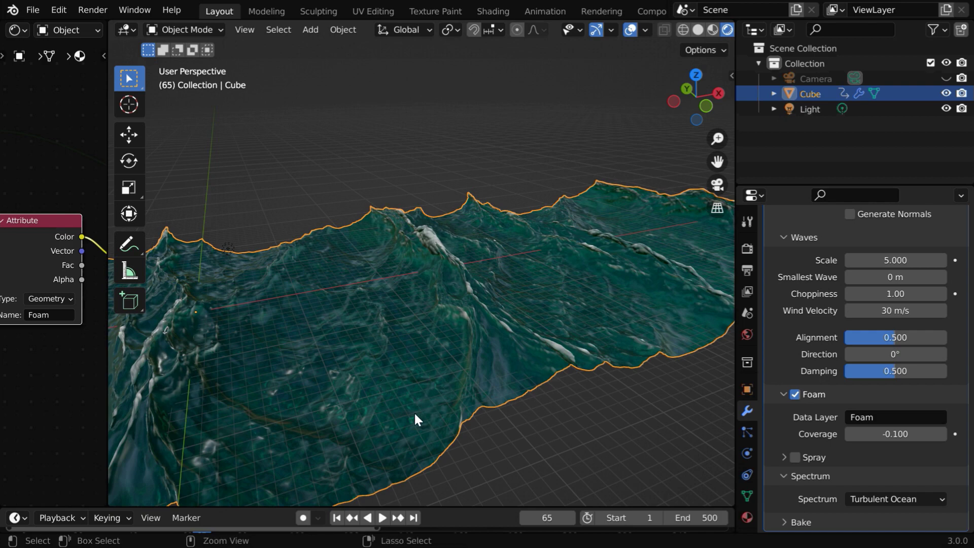
middle_drag(414, 411, 470, 440)
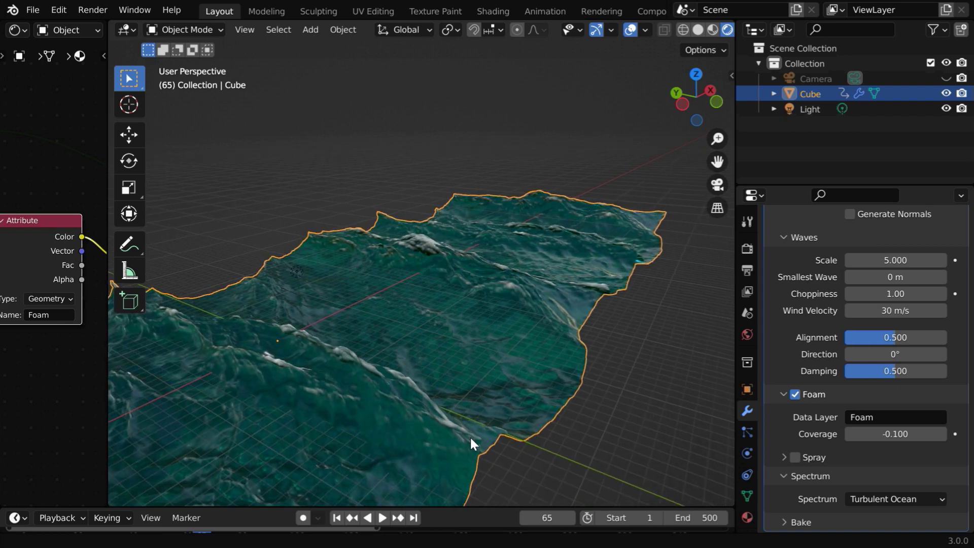
Bake the ocean simulation for frames 1–250 to //cache_ocean from the Bake panel
click(784, 518)
scroll(815, 500, down, 5)
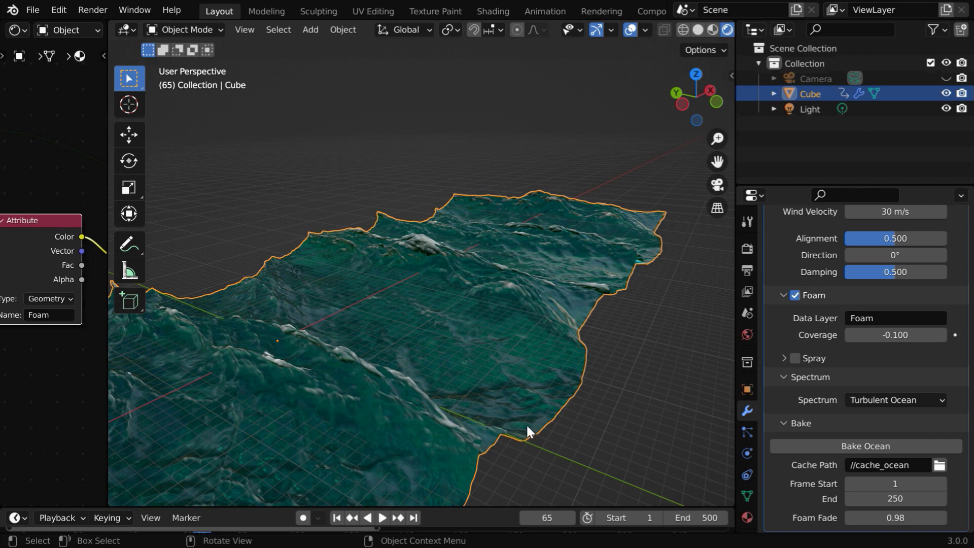
middle_drag(556, 423, 524, 422)
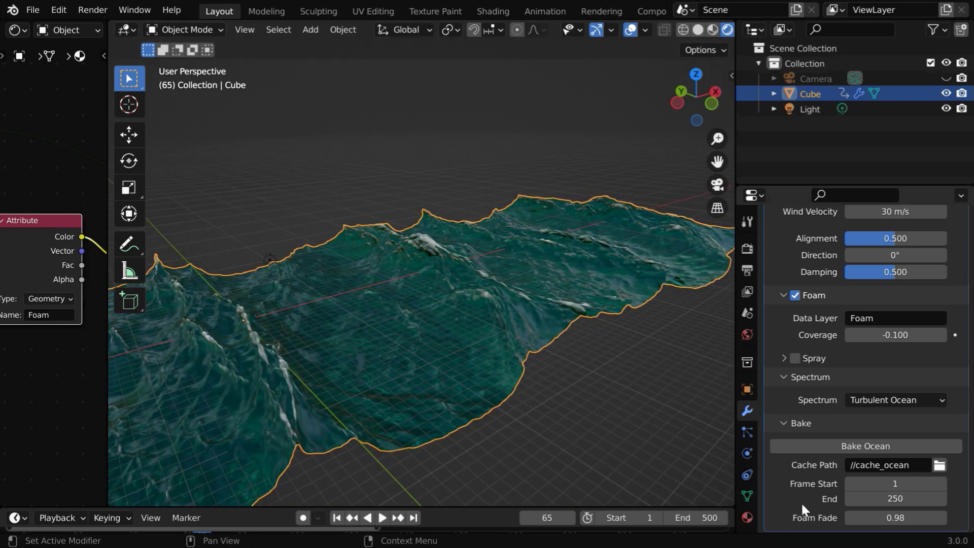
click(866, 446)
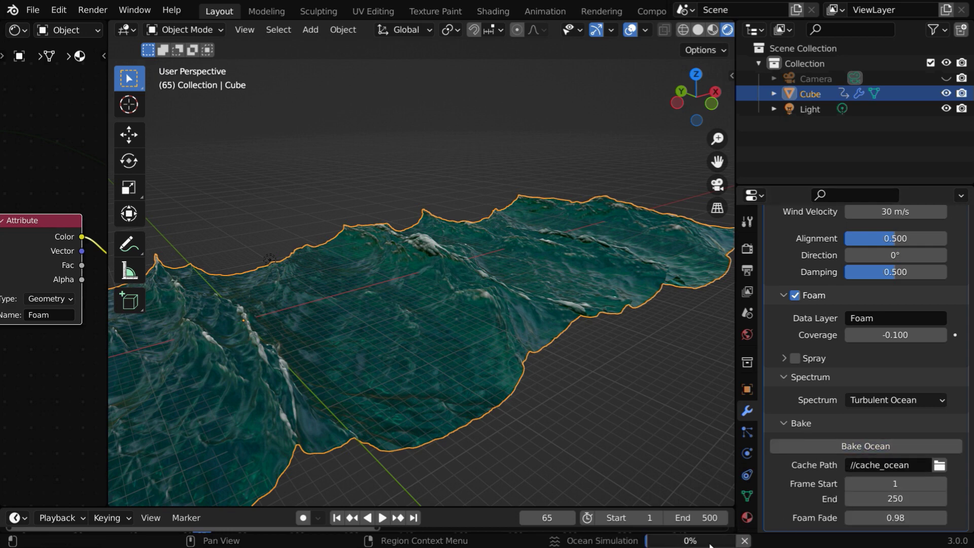